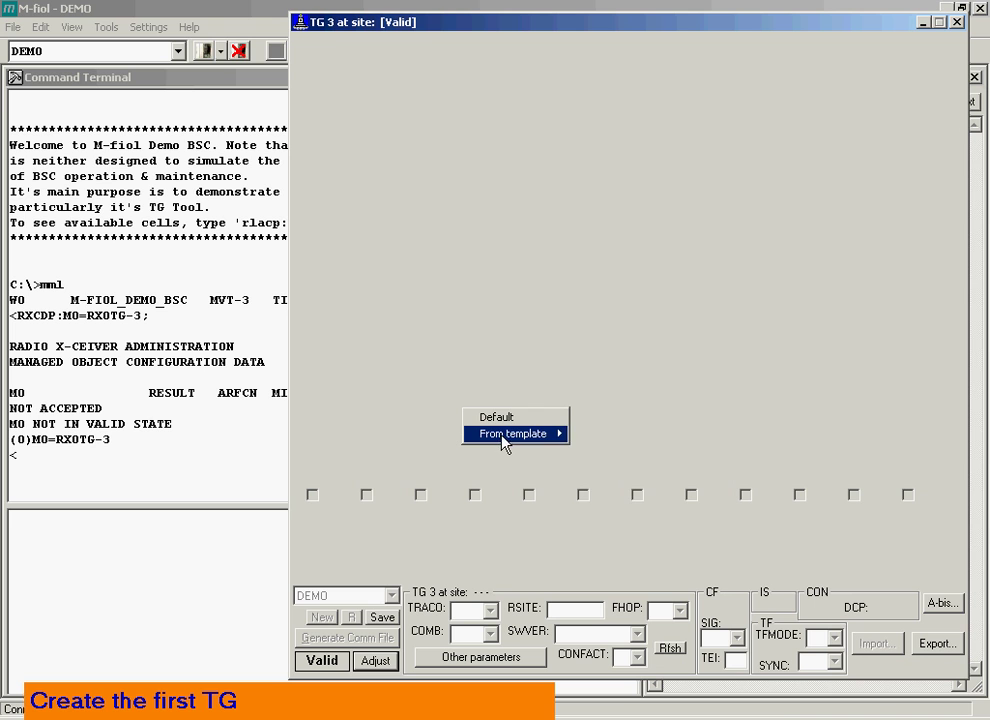
- Create TG 3 from a template and enter its site ID
click(613, 474)
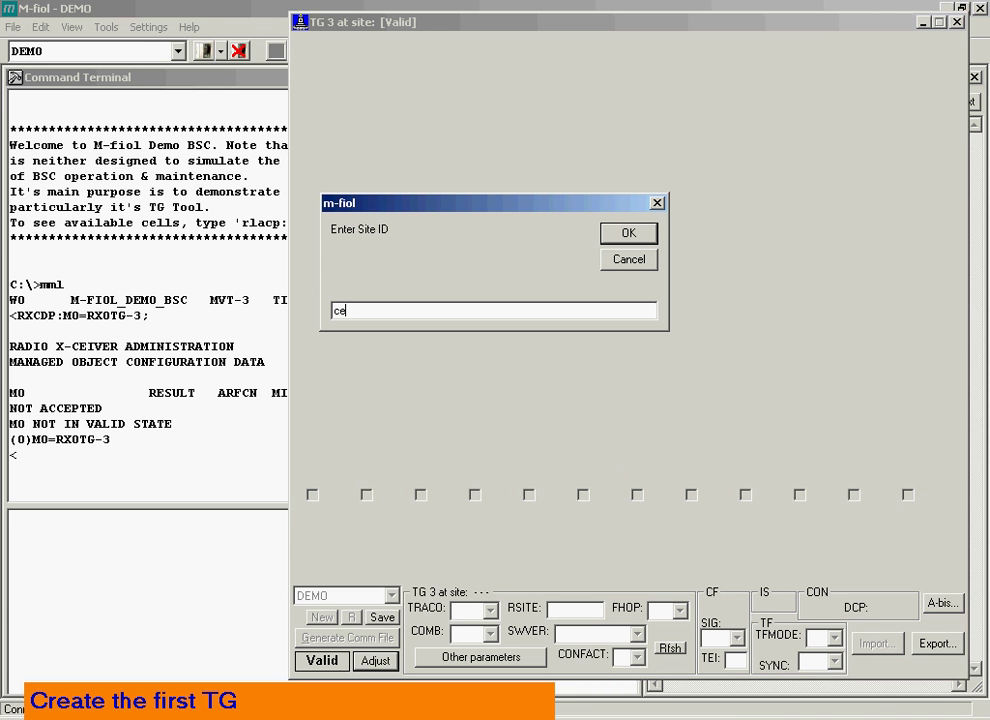
click(628, 232)
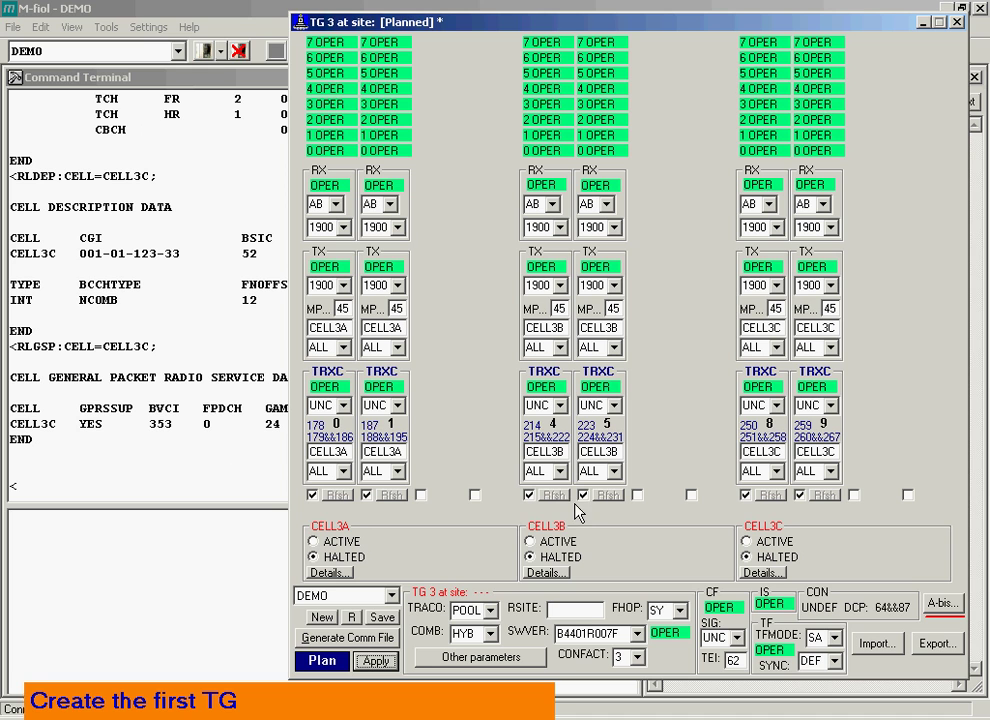
click(532, 700)
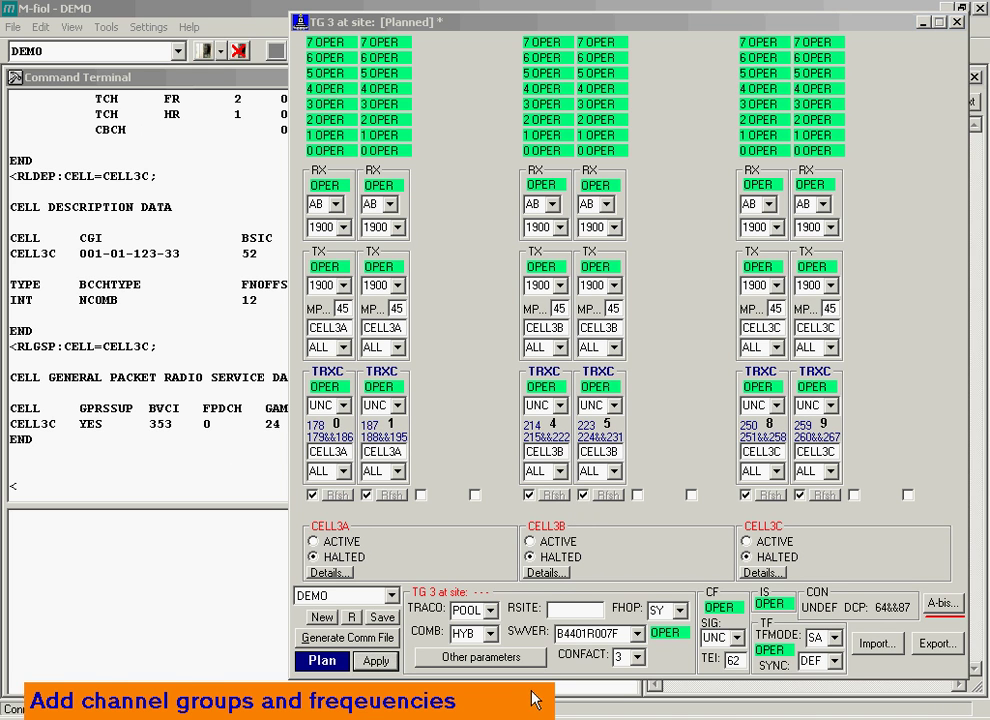
- Open the channel groups of CELL3A and set the channel numbers of group 0 to 37,38
click(340, 572)
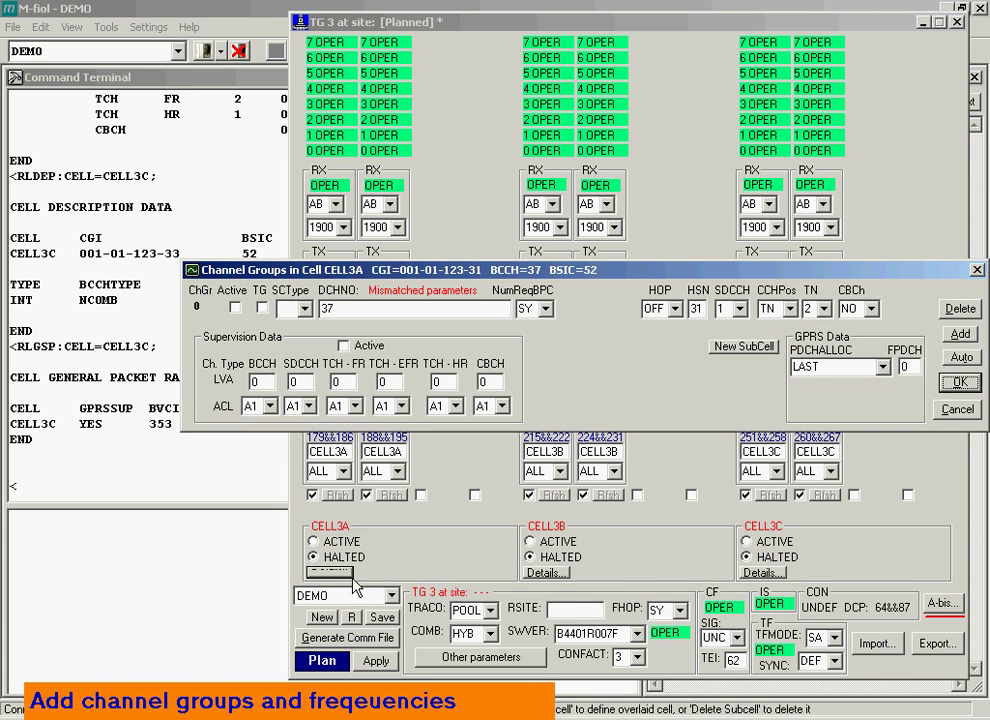
click(499, 310)
text(,38)
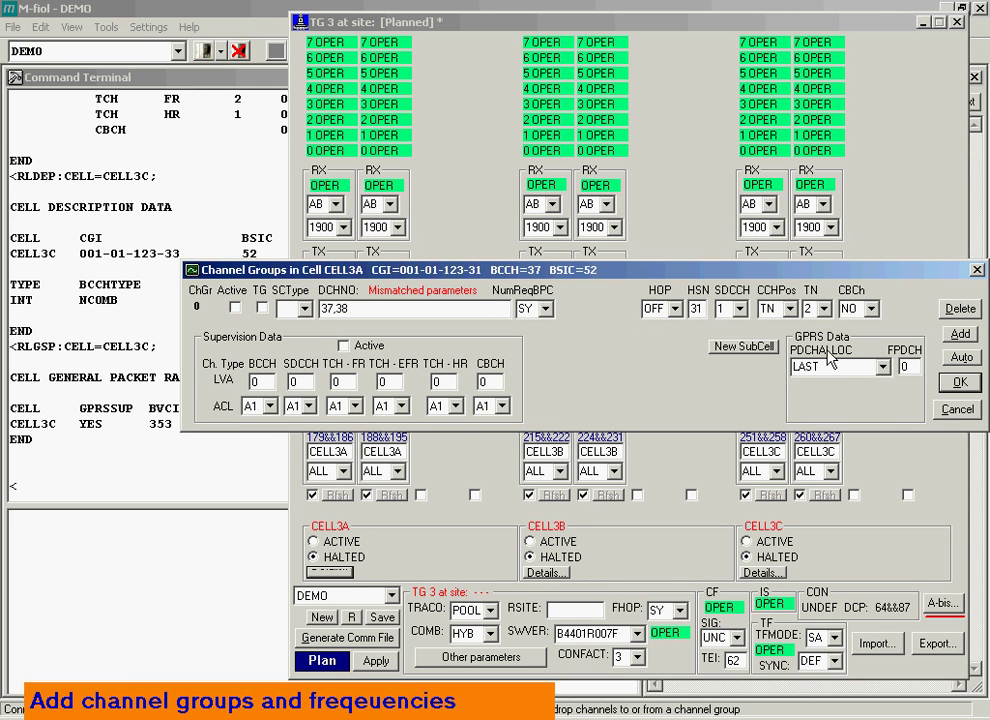
- Add channel groups 1 and 2 to CELL3A with channel numbers 50-59 and 60-69
click(959, 334)
click(436, 333)
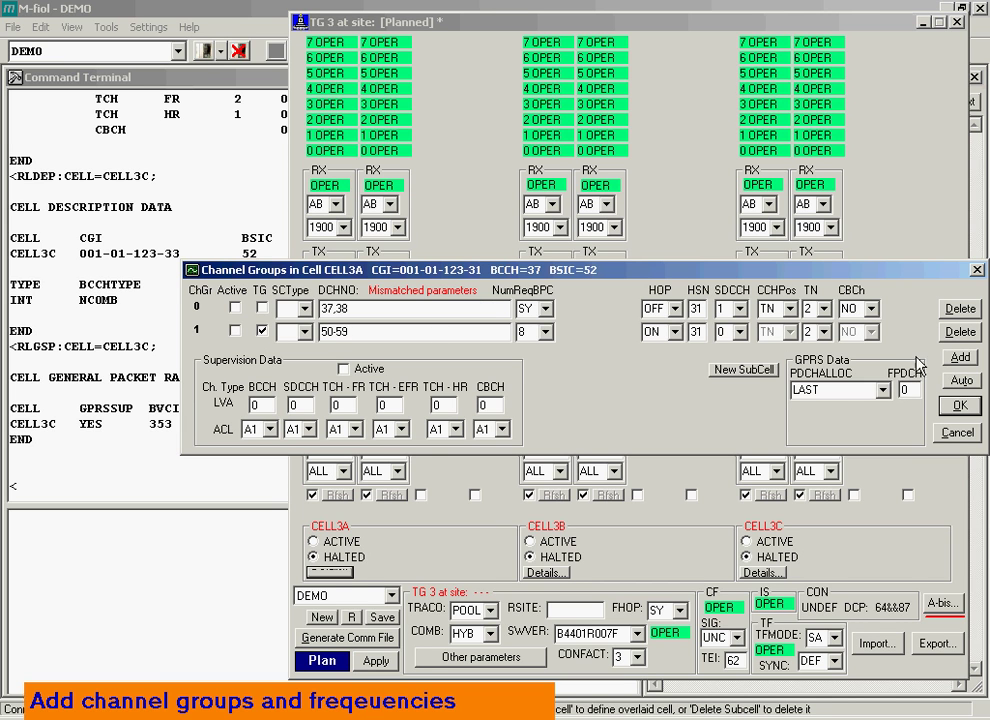
click(959, 357)
click(477, 355)
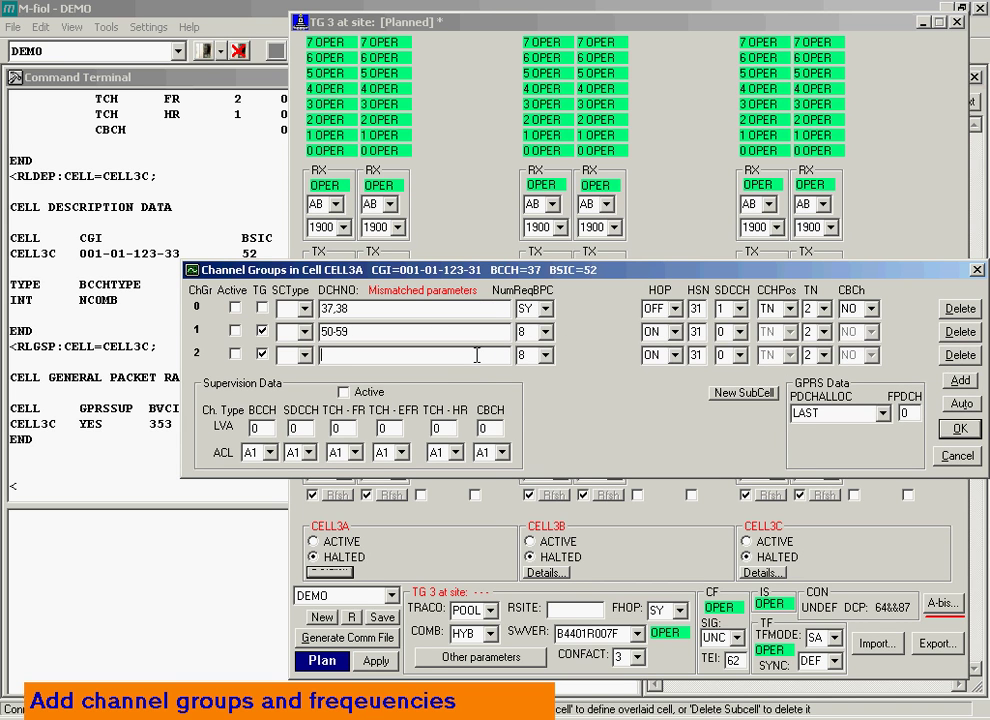
text(60-69)
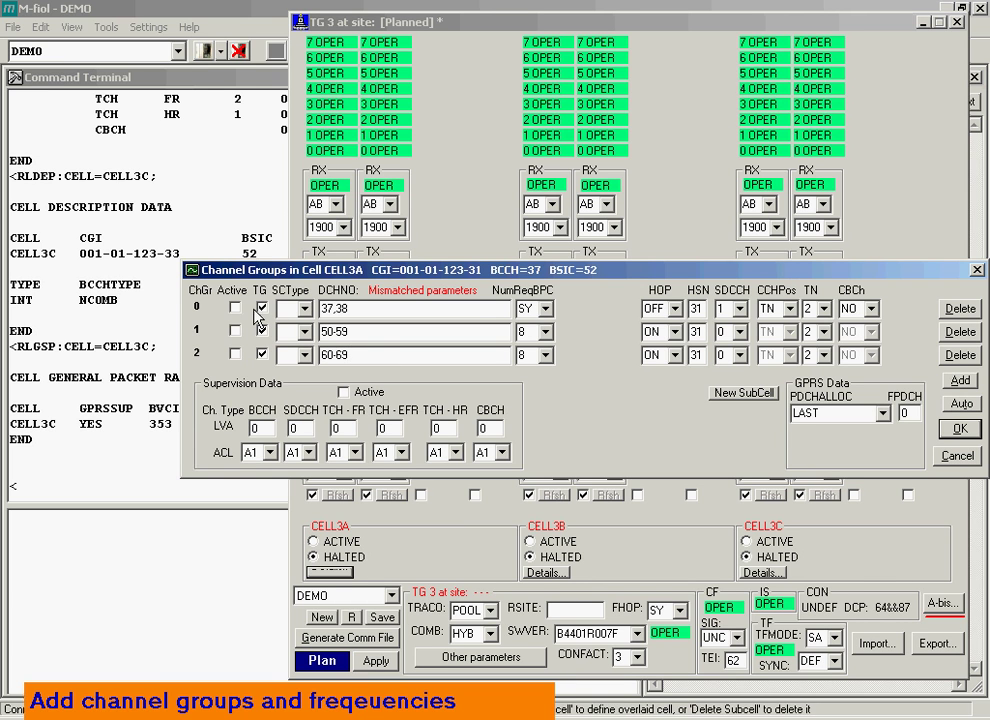
- Activate all three CELL3A channel groups, keep only group 0 connected to the TG, and adjust the parameters automatically
click(235, 307)
click(235, 331)
click(235, 354)
click(262, 331)
click(262, 354)
click(957, 404)
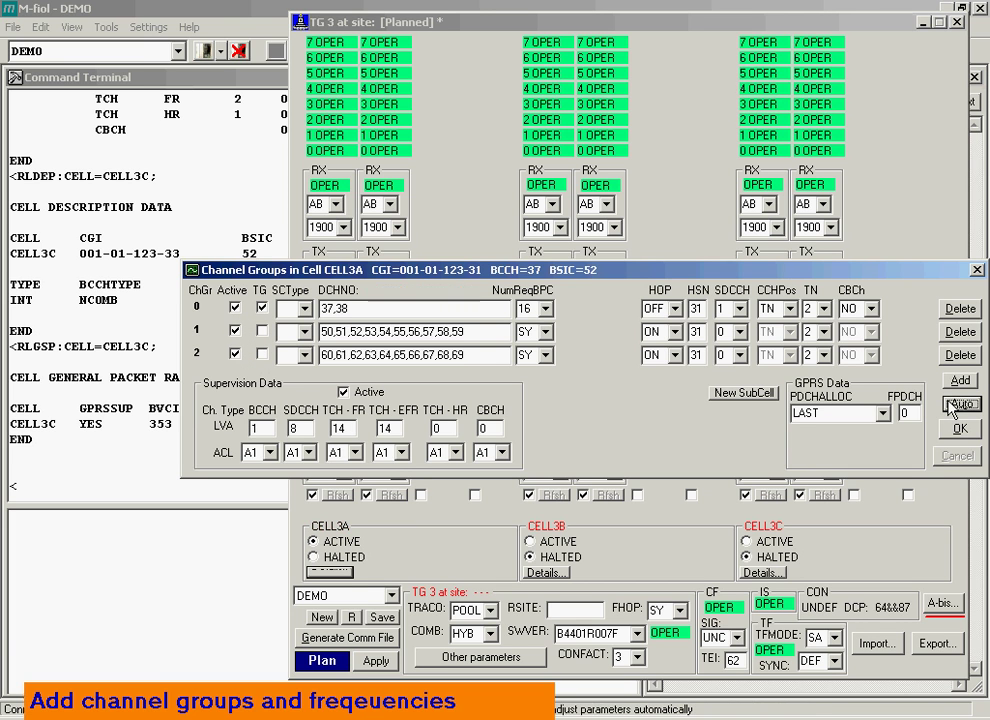
- In the channel groups of CELL3B, set group 0 to channels 39,40, connect it to the TG and activate it
click(552, 572)
click(420, 314)
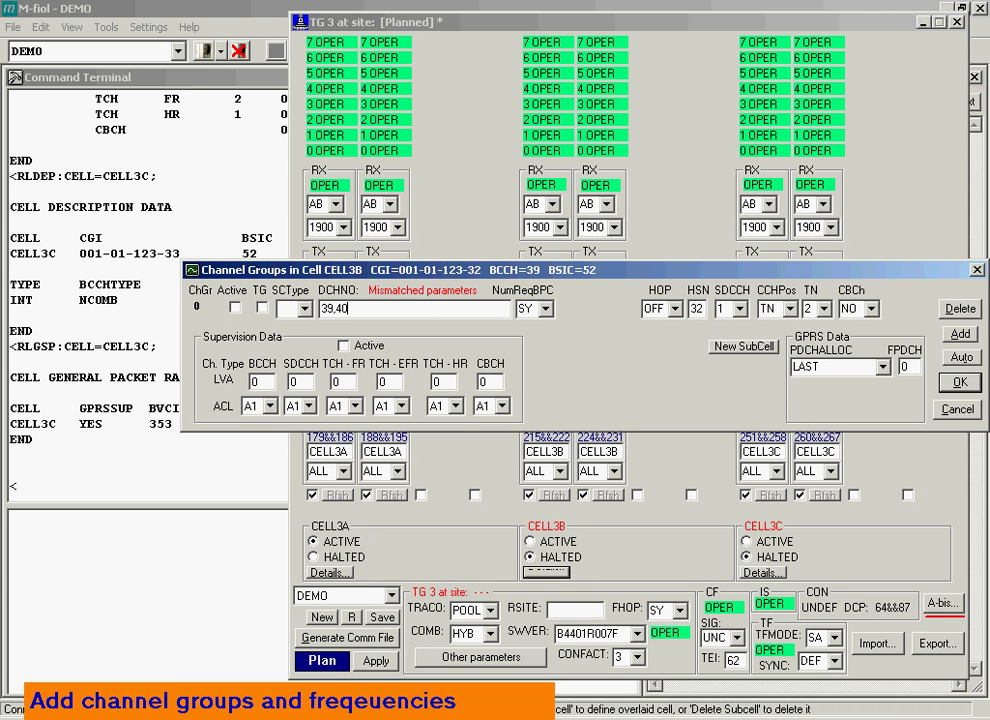
click(262, 308)
click(235, 308)
- Add channel group 1 to CELL3B with channels 70-79, activated but not connected to the TG
click(958, 336)
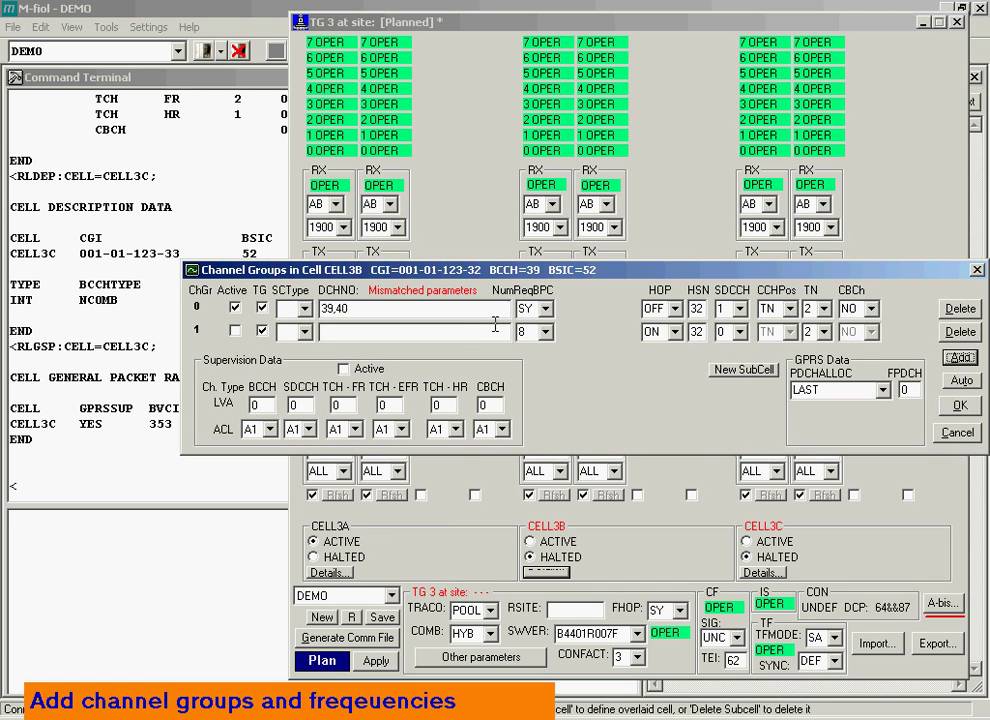
click(461, 333)
text(7)
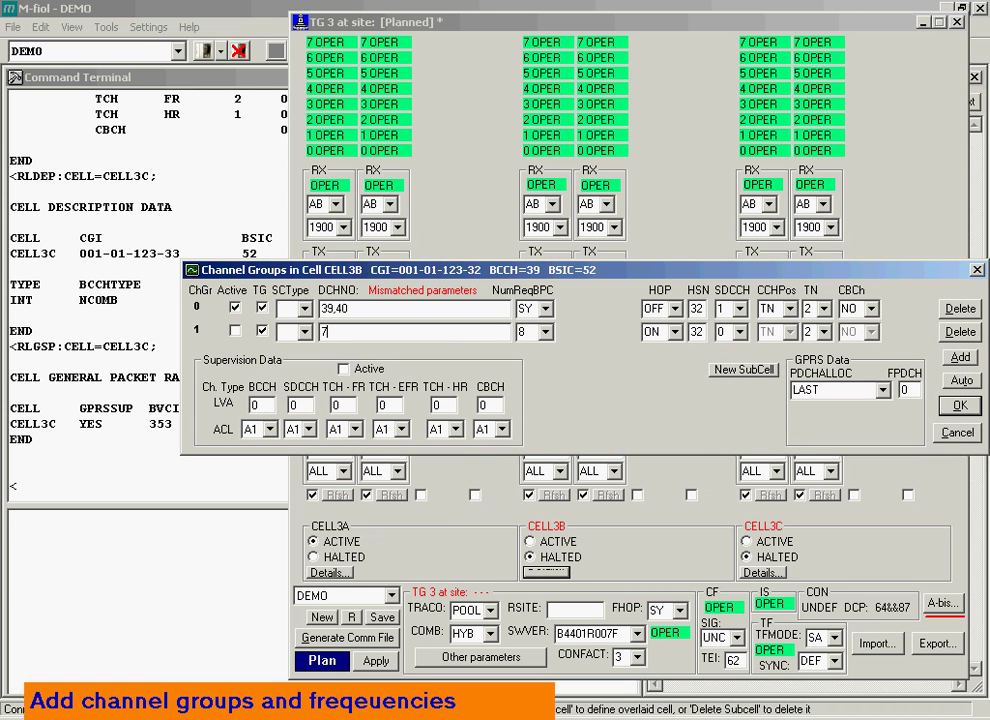
text(0-7)
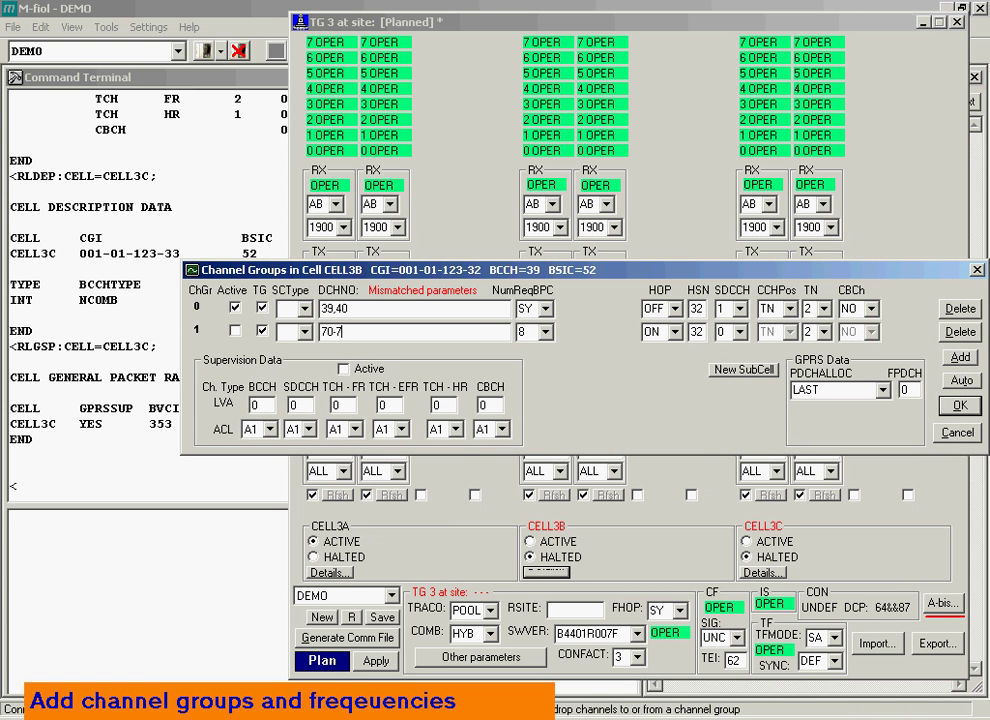
click(262, 331)
click(235, 331)
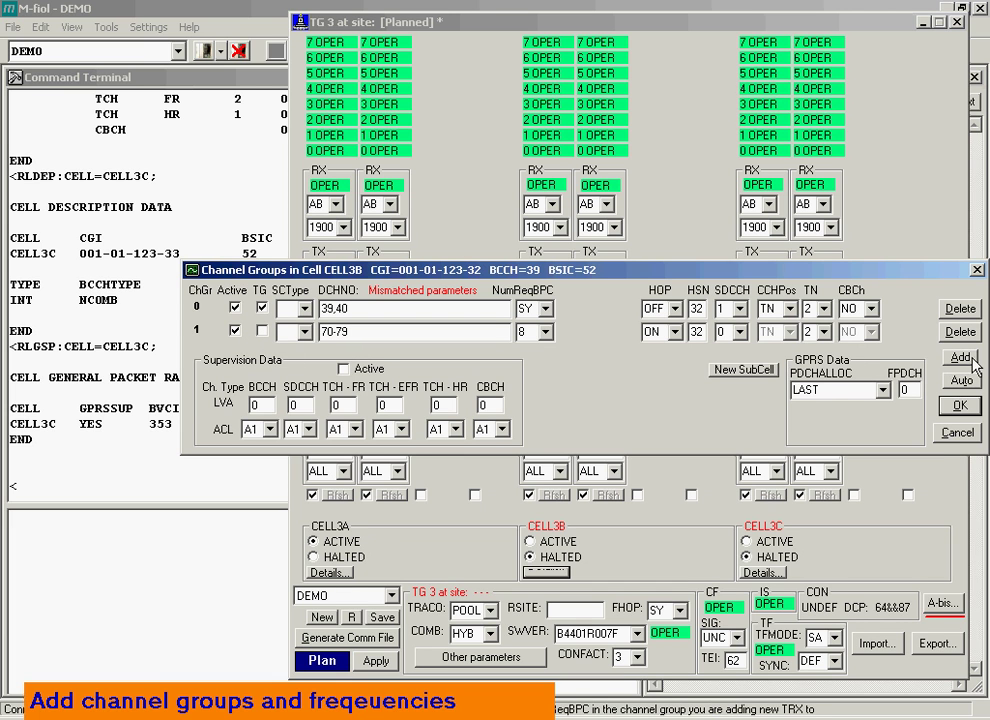
- Add active channel group 2 with channels 80-89 to CELL3B and adjust the cell's parameters automatically
key(alt+a)
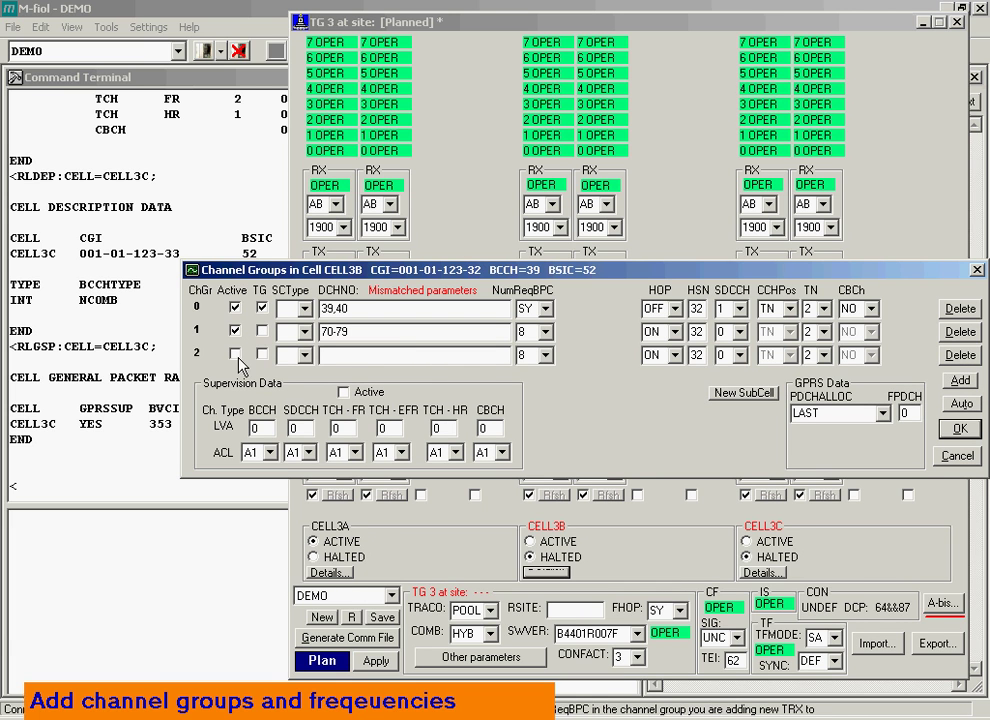
click(262, 355)
click(235, 355)
click(384, 356)
text(80-89)
click(959, 404)
- In CELL3C, set group 0 to channels 41,42, connect it to the TG, activate it and adjust the parameters automatically
click(770, 573)
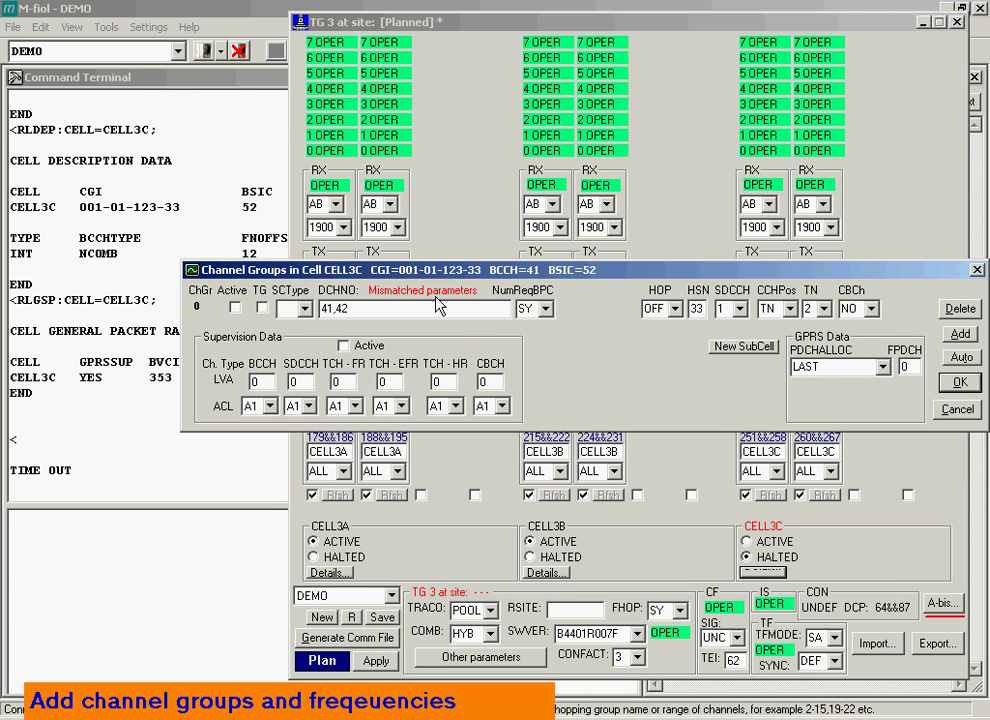
click(262, 308)
click(235, 308)
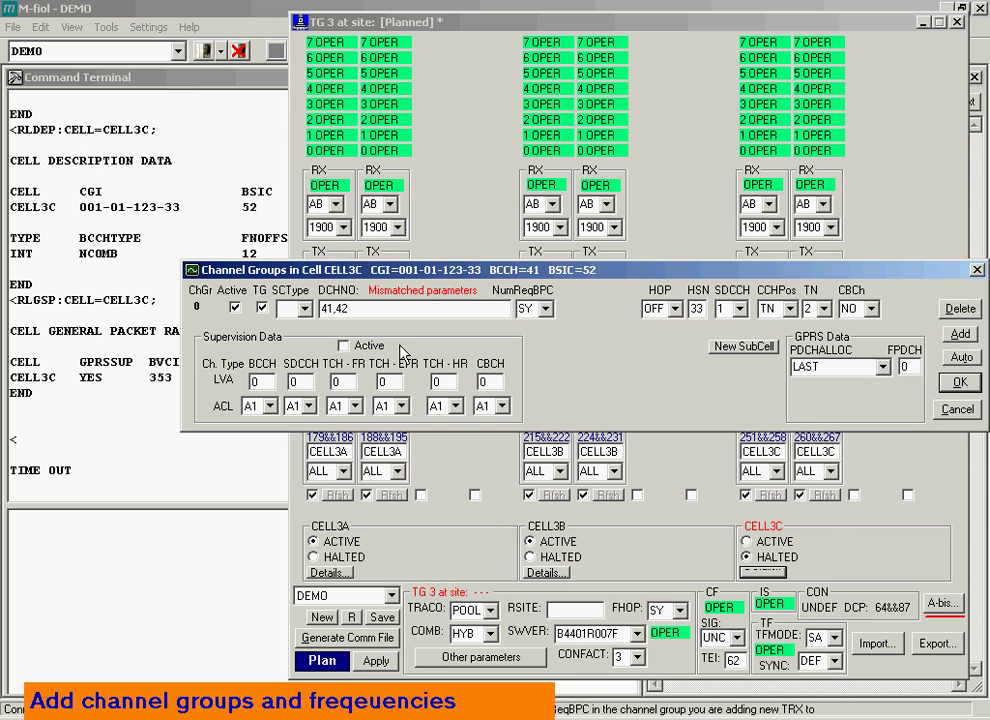
click(957, 358)
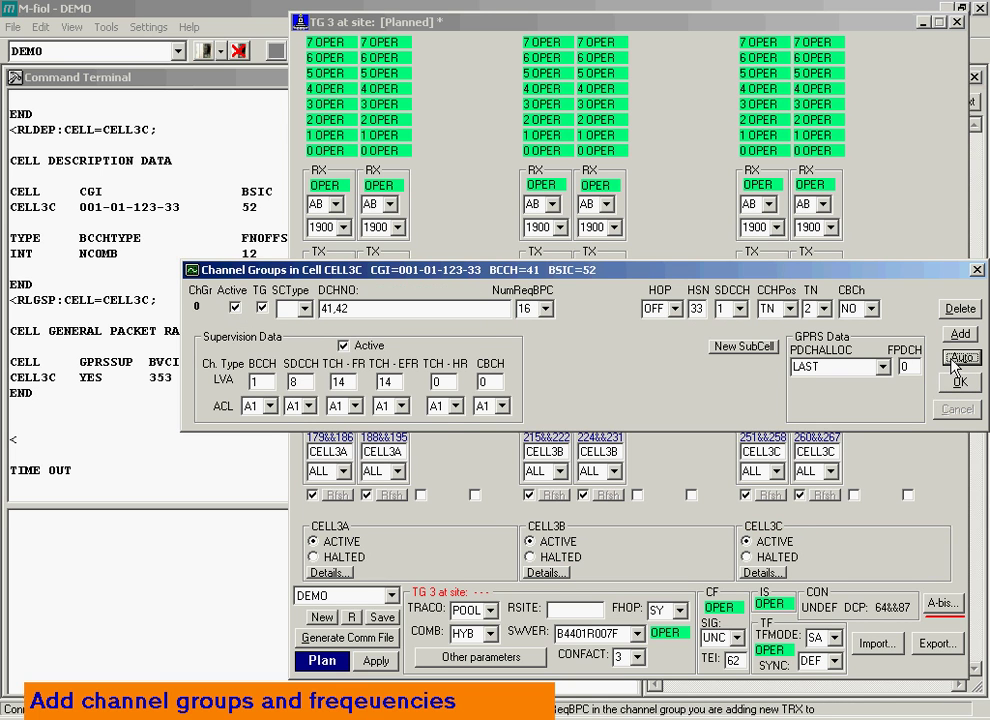
- Add channel group 1 to CELL3C with channels 90-99, activated but not connected to the TG
click(960, 333)
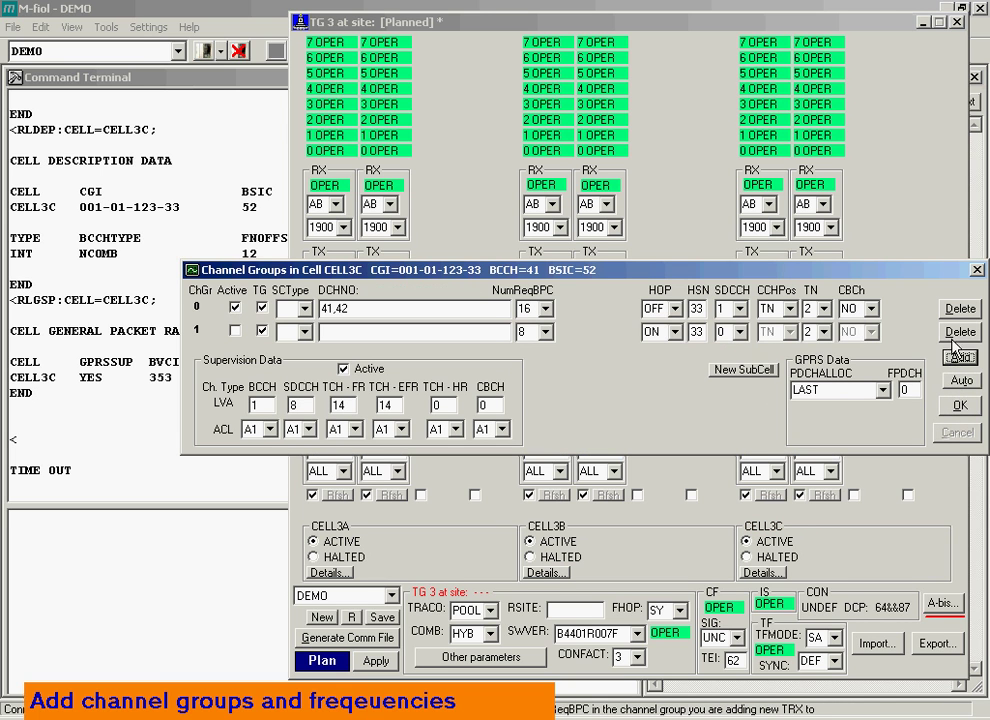
click(470, 333)
text(90-99)
click(235, 332)
- Add active channel group 2 with channels 100-109 to CELL3C, not connected to the TG, and accept the automatically adjusted parameters
key(alt+a)
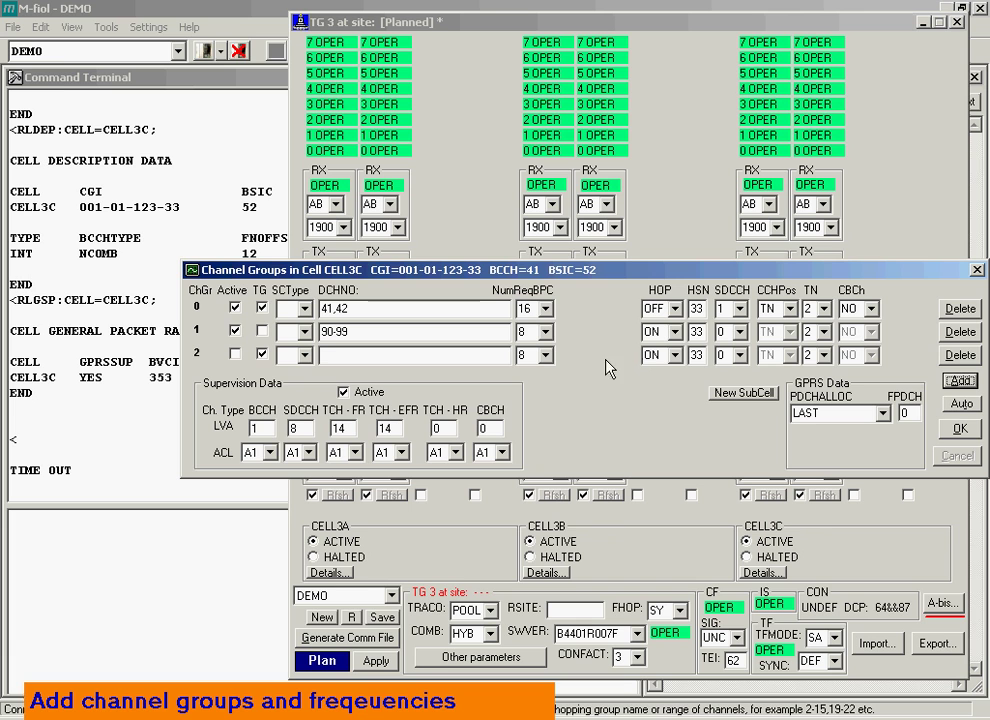
click(481, 354)
text(100-109)
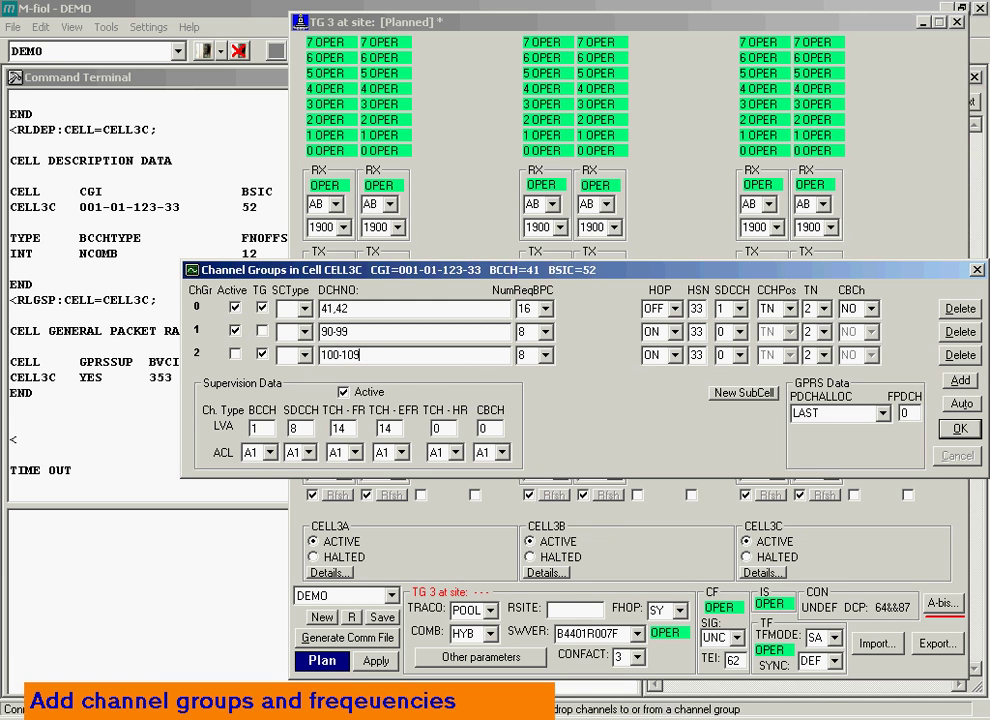
click(262, 354)
click(235, 355)
click(960, 404)
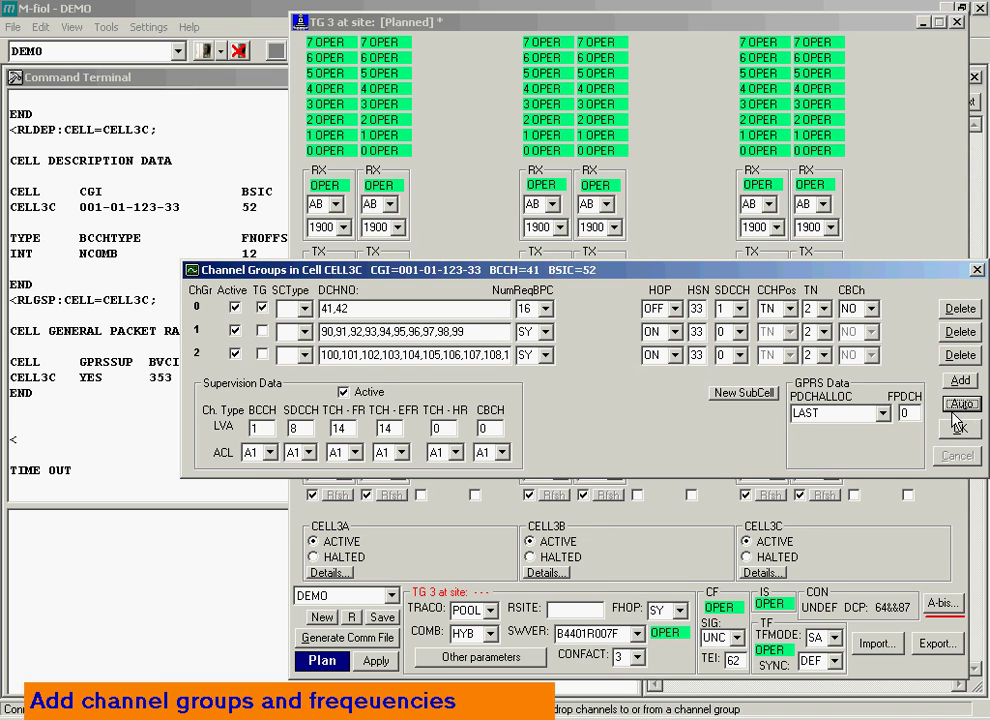
click(959, 428)
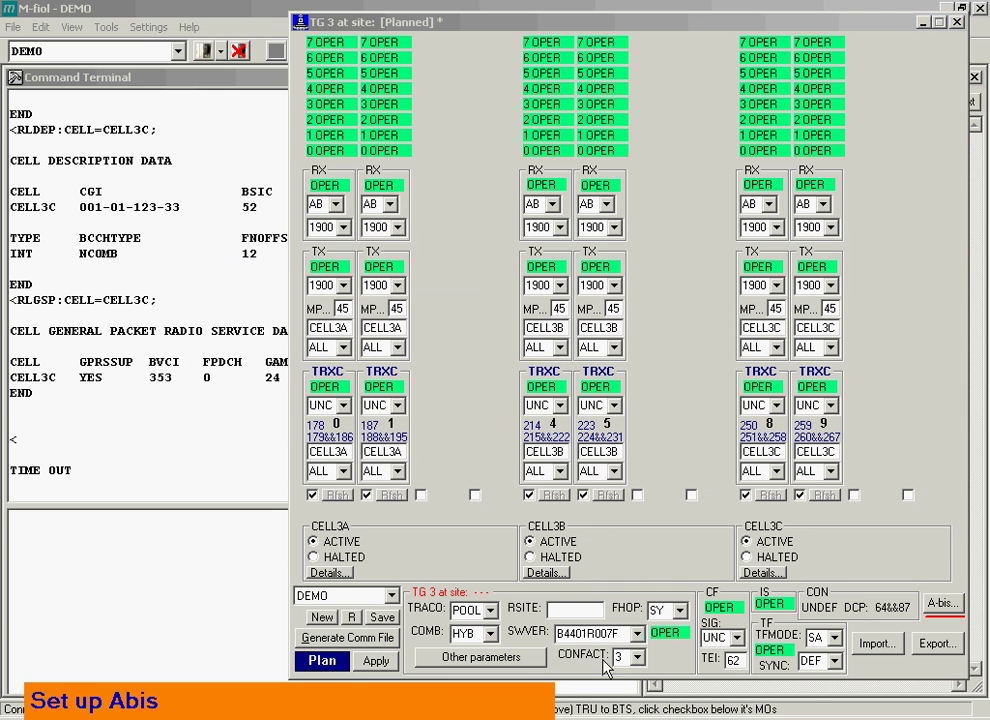
- Set up the A-bis path on DIP 3 and allocate the needed number of timeslots automatically
click(942, 605)
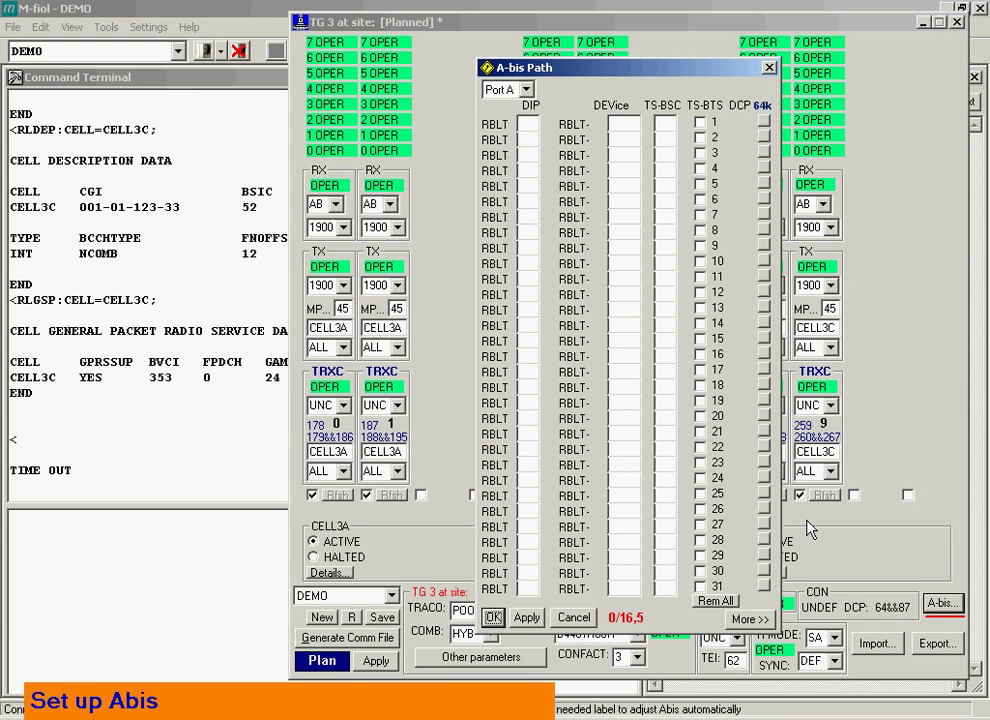
click(534, 127)
text(3)
key(Tab)
click(632, 619)
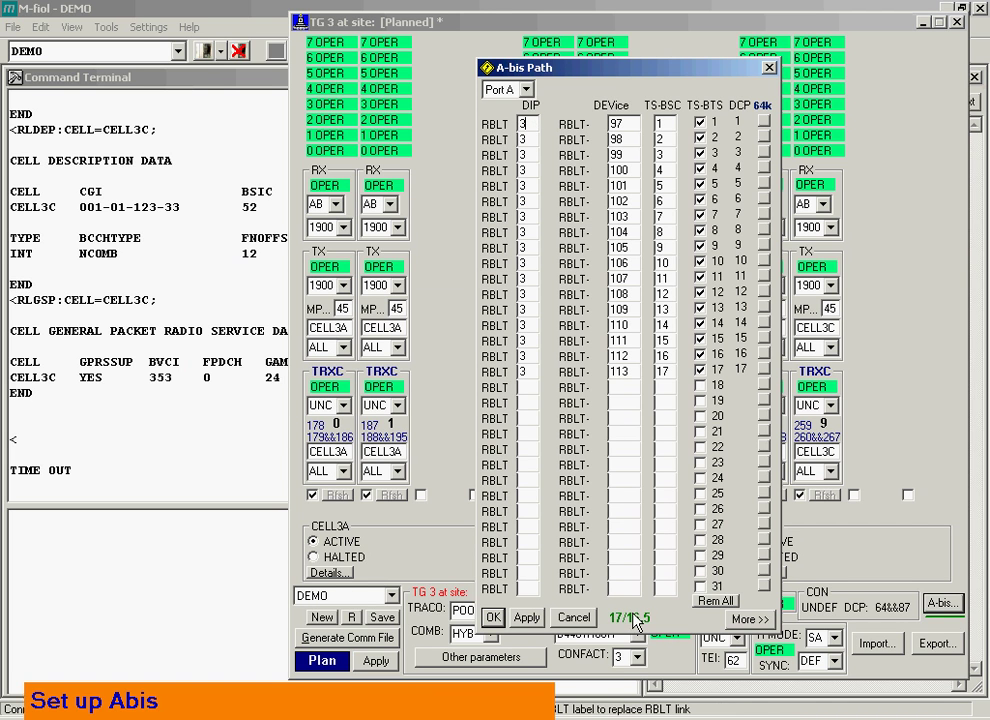
click(497, 619)
- Set the RSITE of TG 3 to SITE_3
click(568, 609)
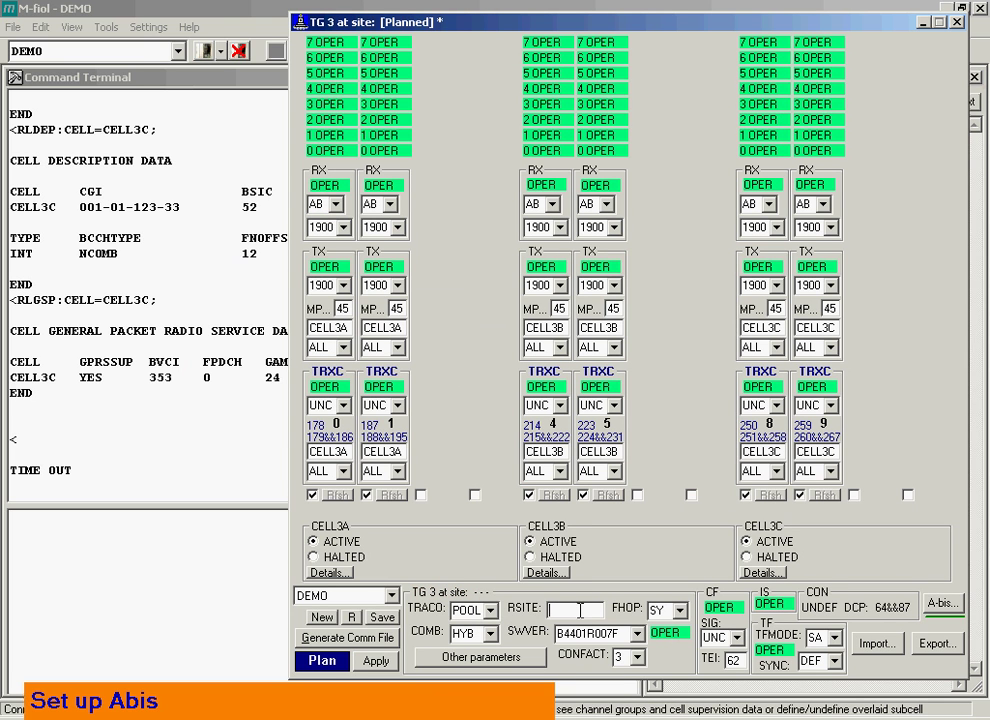
text(SIT)
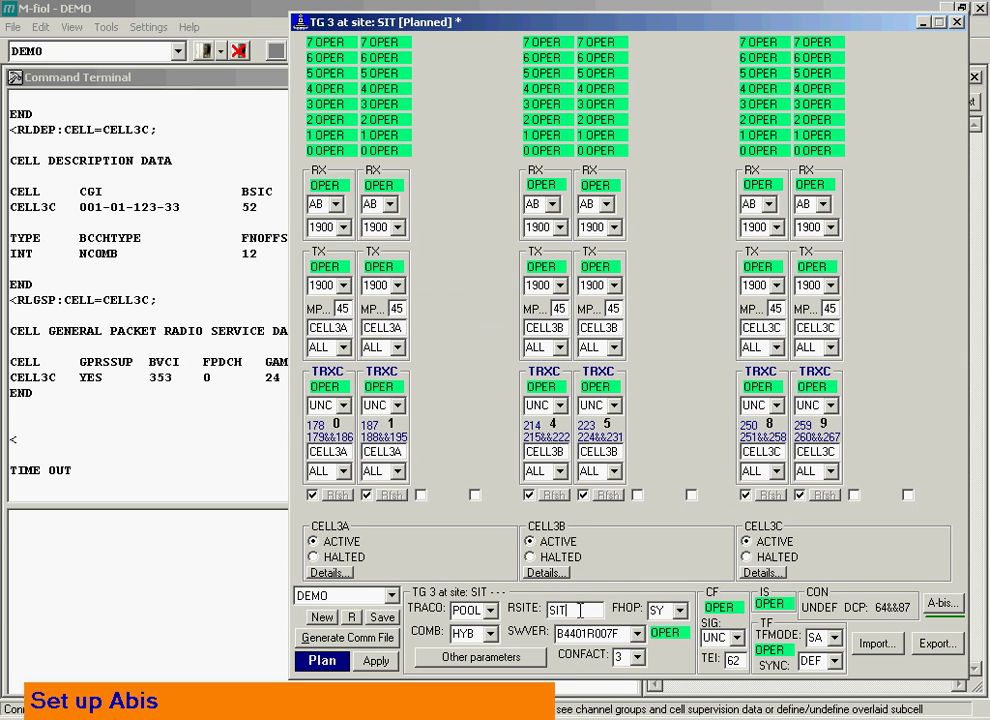
text(E_3)
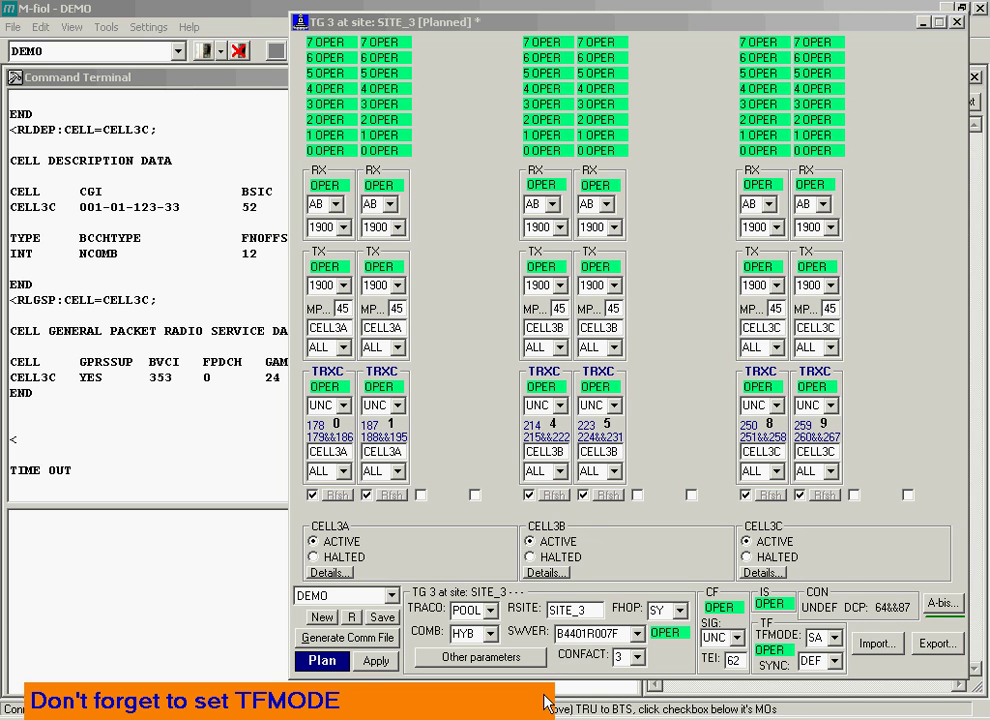
- Set TFMODE of TG 3 to M with TGs 4,5 in its sync group, and save the plan
click(812, 637)
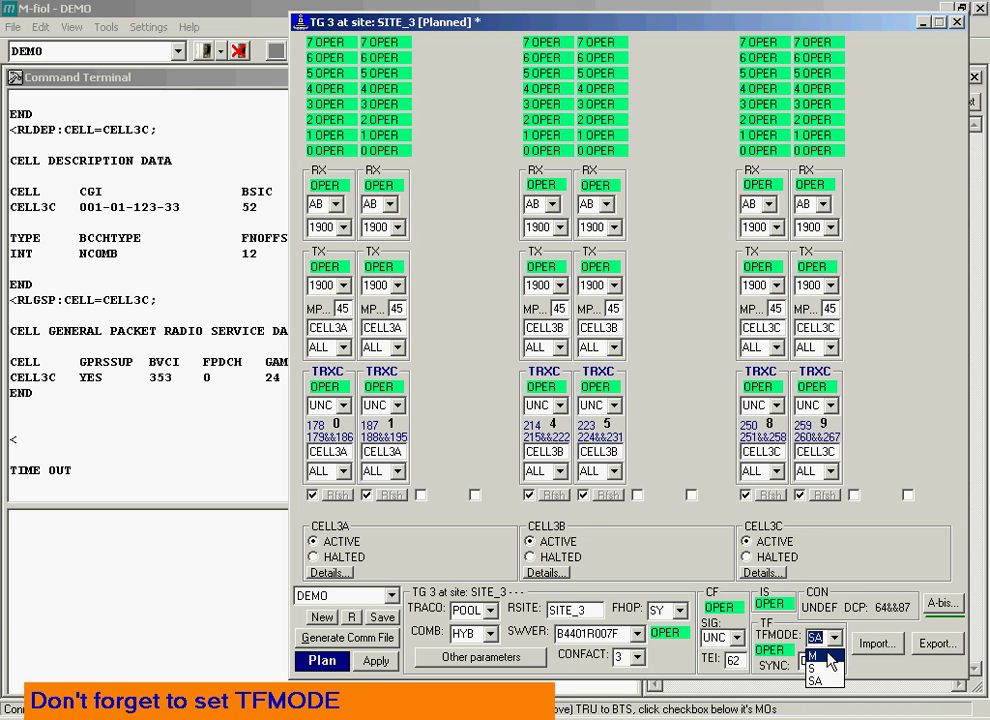
click(812, 654)
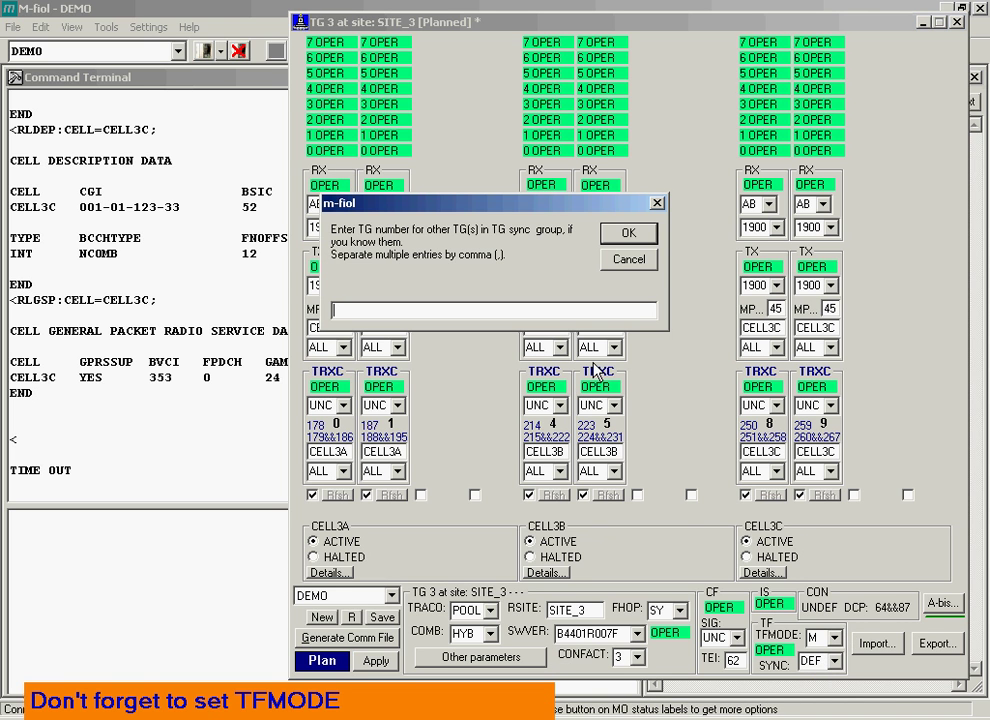
text(4,5)
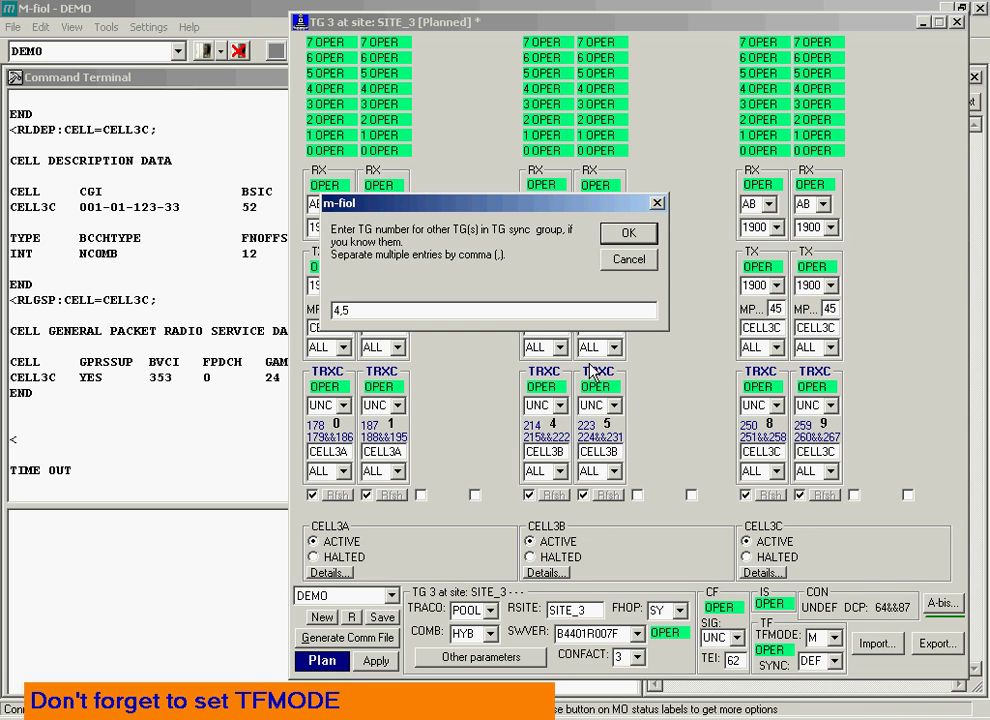
click(624, 233)
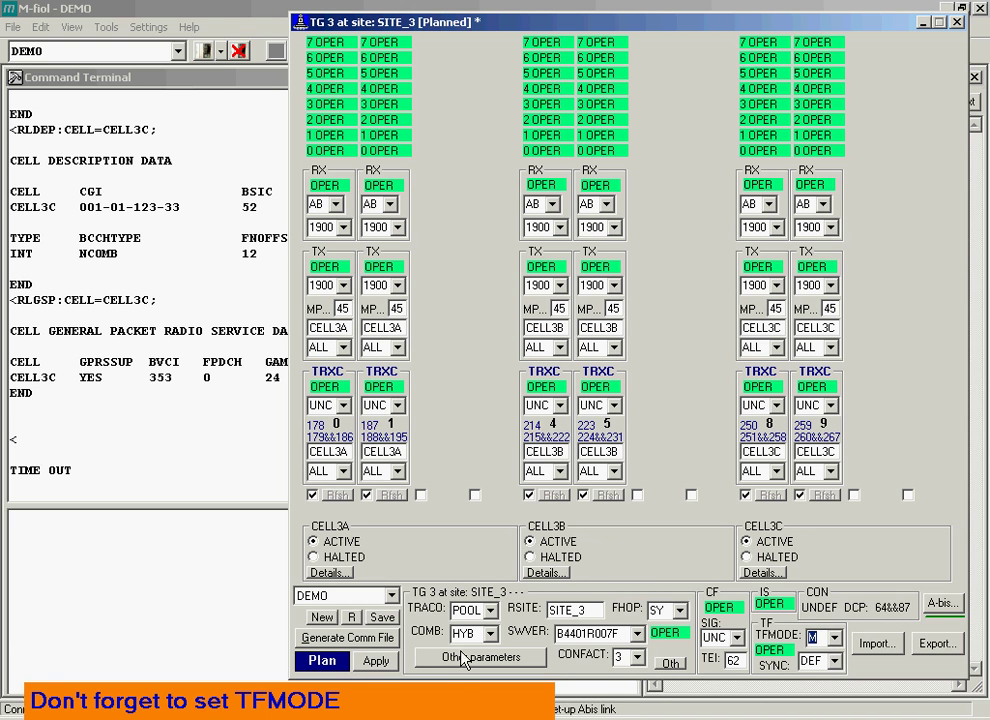
click(381, 618)
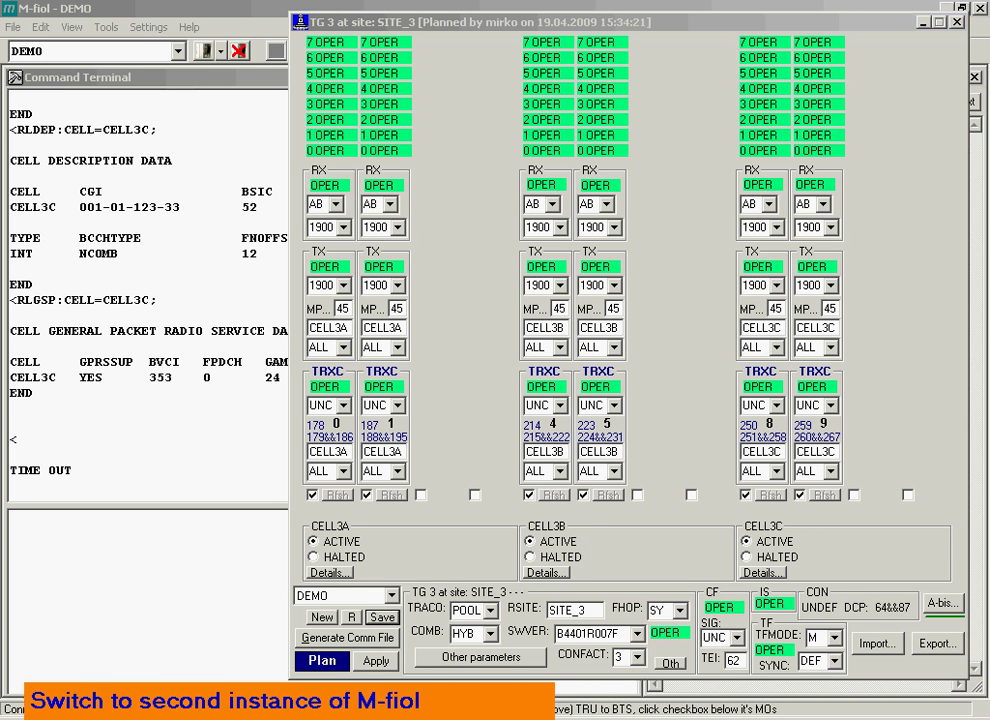
- Switch to the second M-fiol instance, open the TG tool for TG 4, and get its data from DEMO
key(alt+Tab)
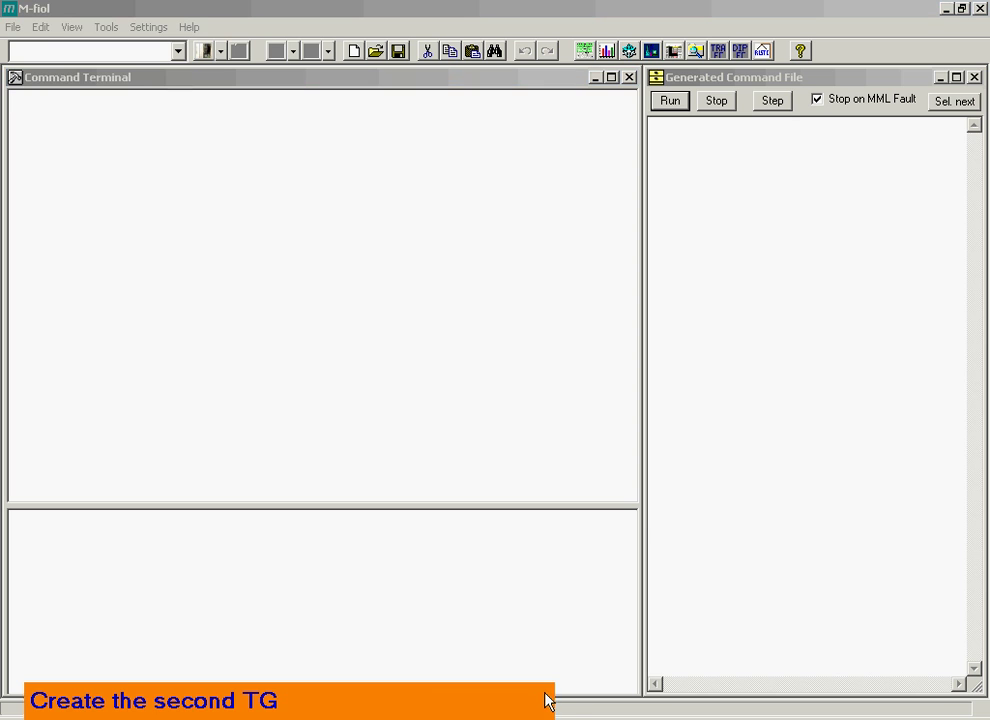
click(583, 52)
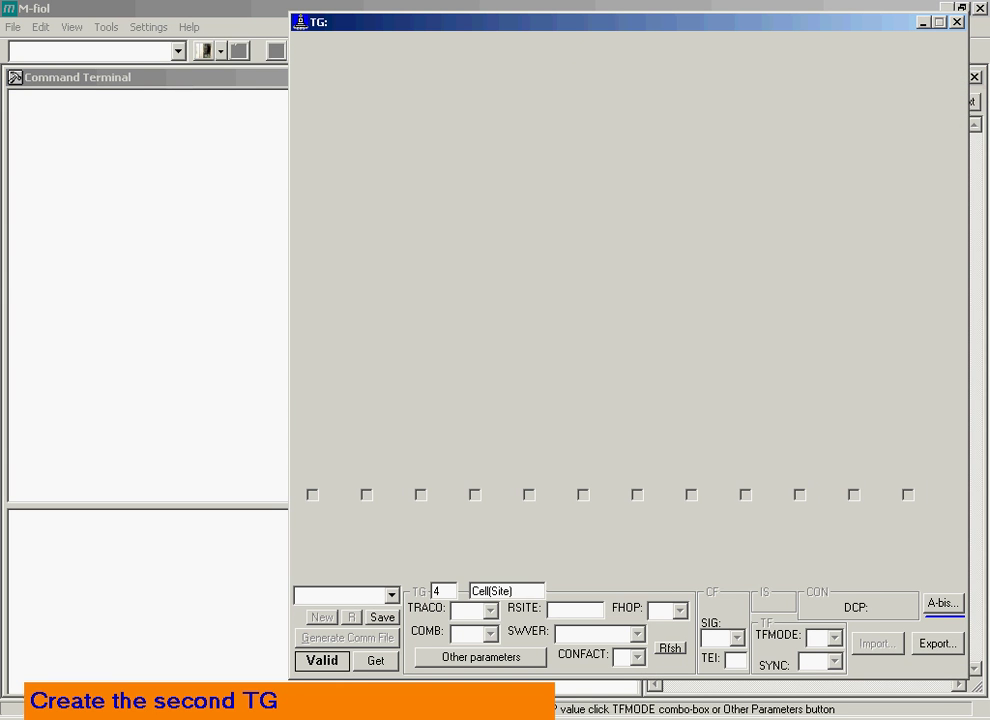
key(Return)
click(389, 595)
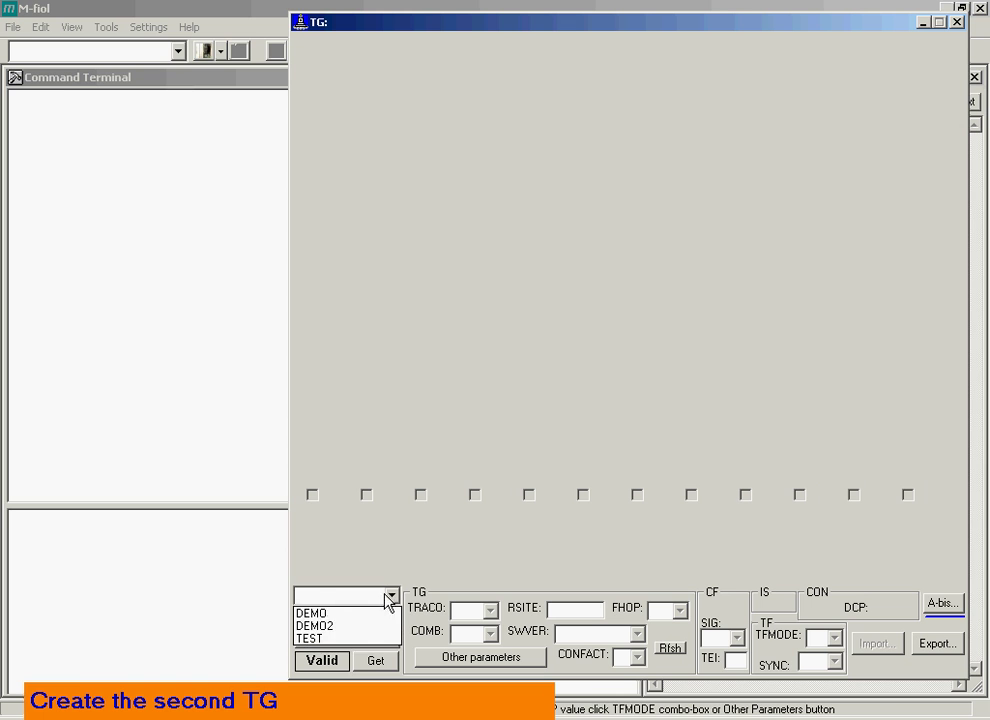
click(379, 611)
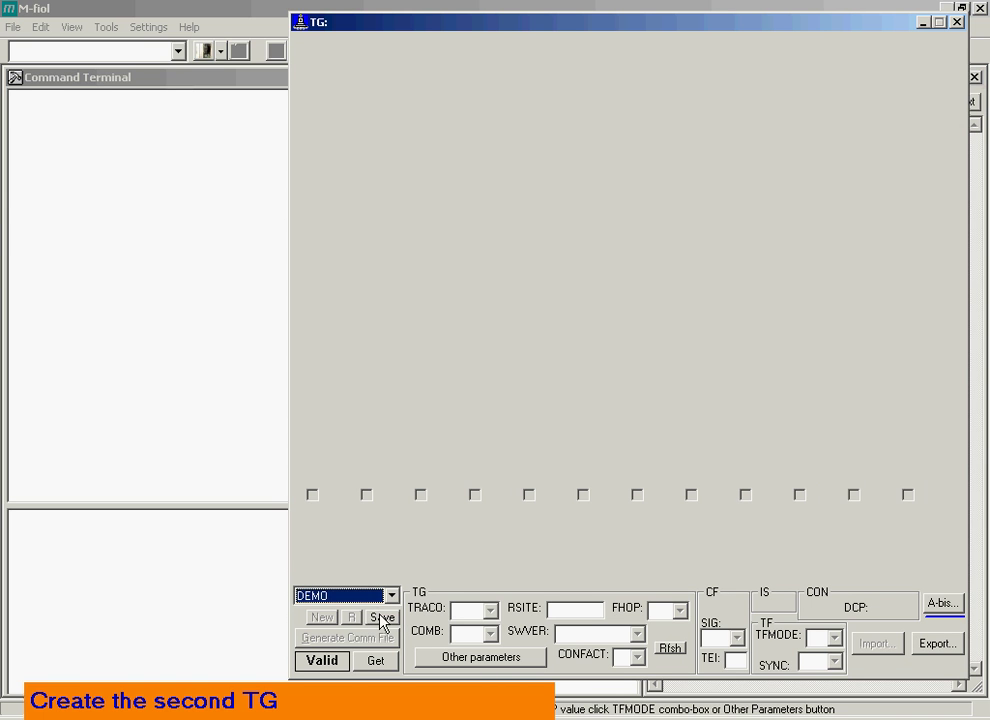
click(376, 660)
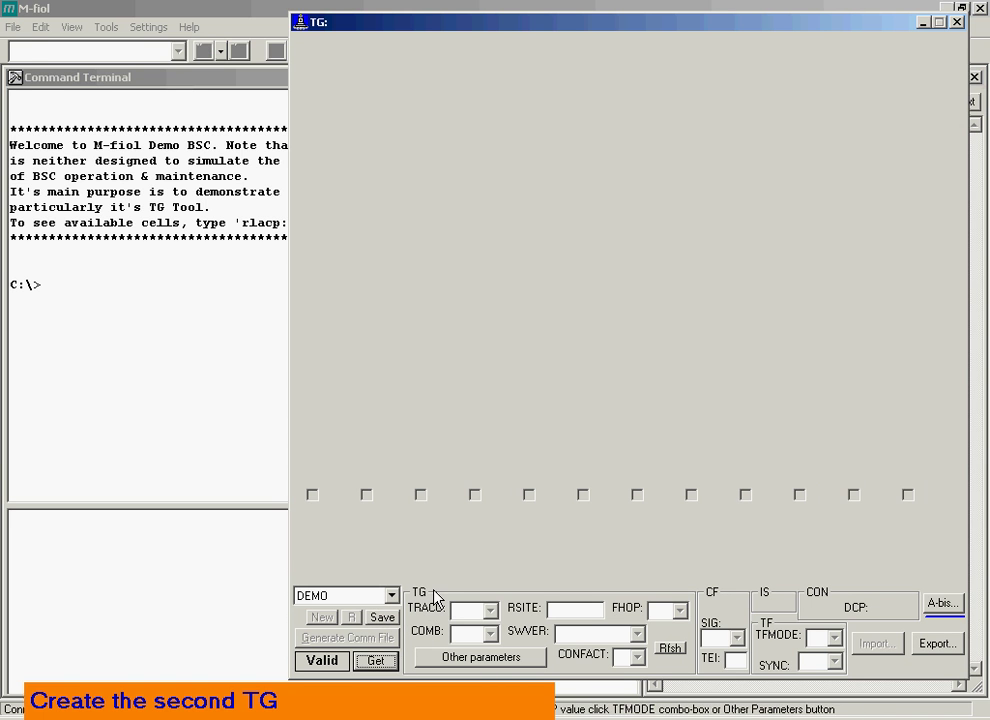
- Create TG 4 from the template 2x06_1900_2 2 2 with site ID cell3
click(457, 411)
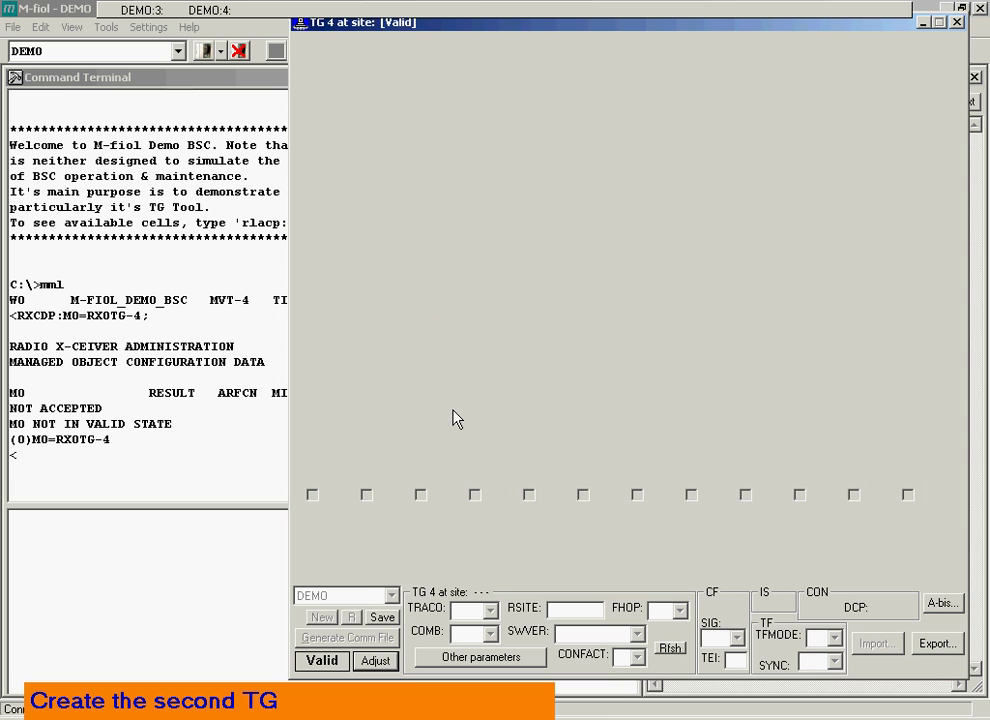
mouse_move(505, 437)
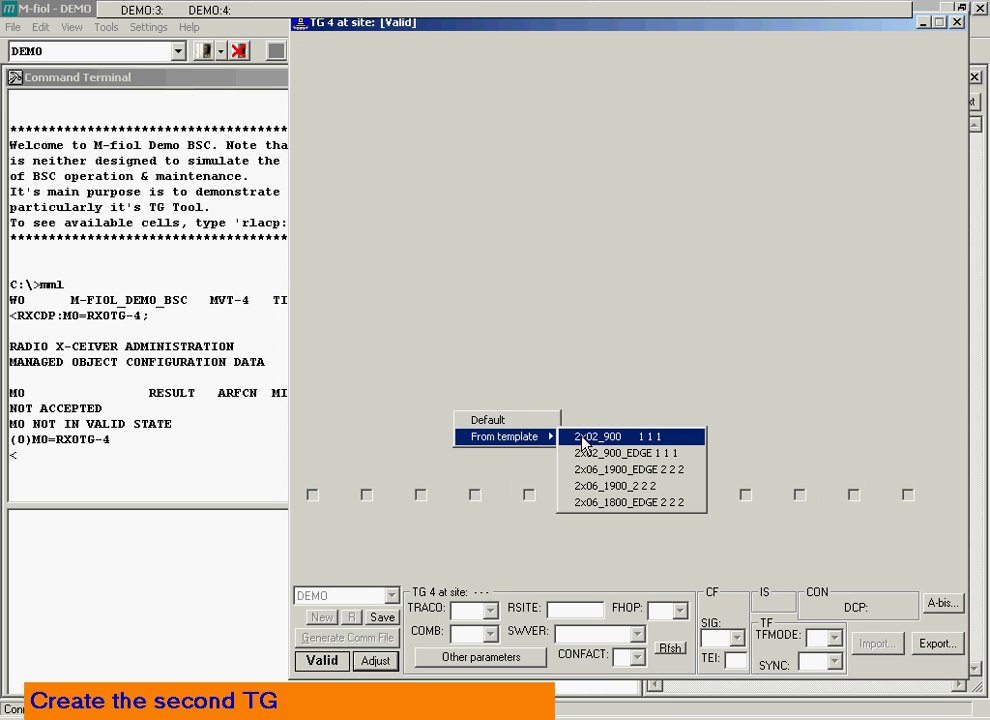
click(603, 487)
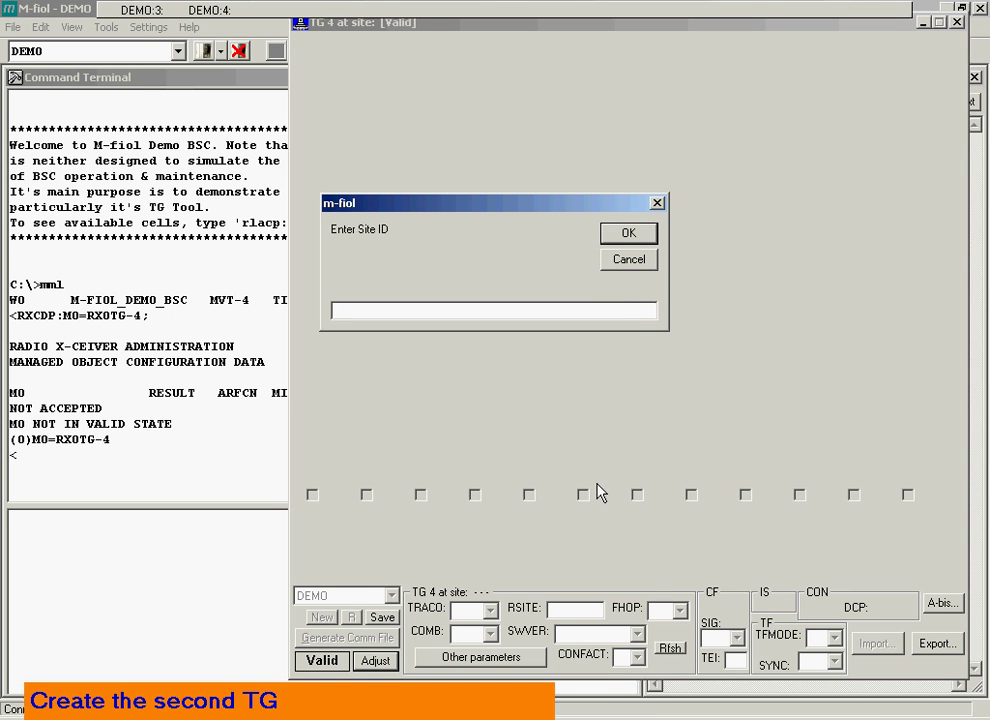
text(cell3)
key(Return)
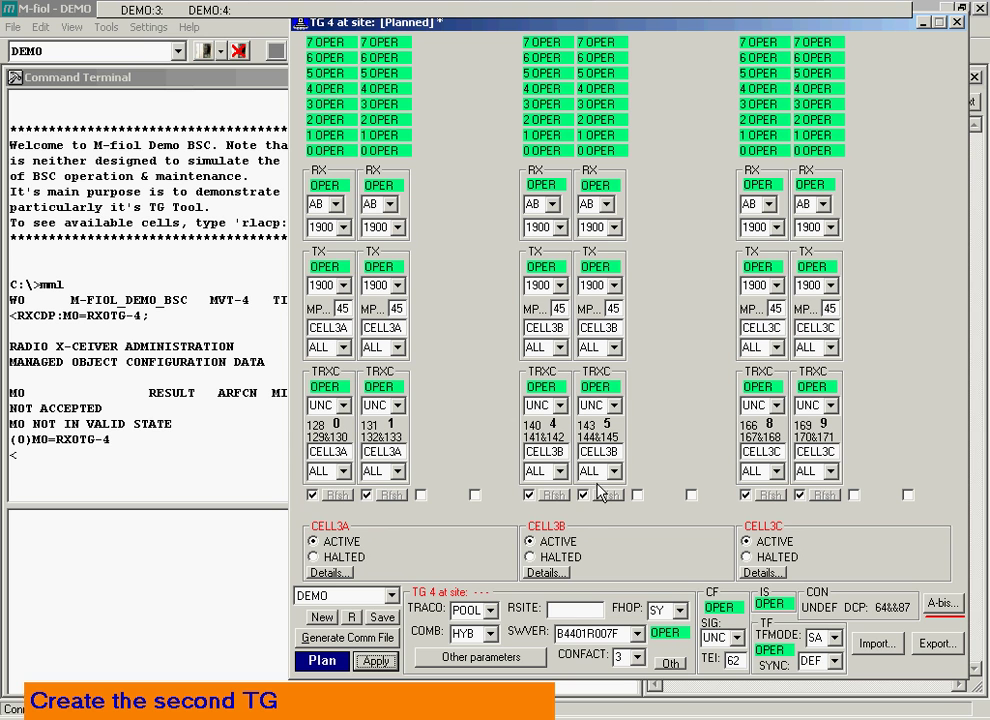
- Add the remaining TRXs 2, 3, 6, 7, 10 and 11 to CELL3A, CELL3B and CELL3C in TG 4
click(421, 496)
click(474, 495)
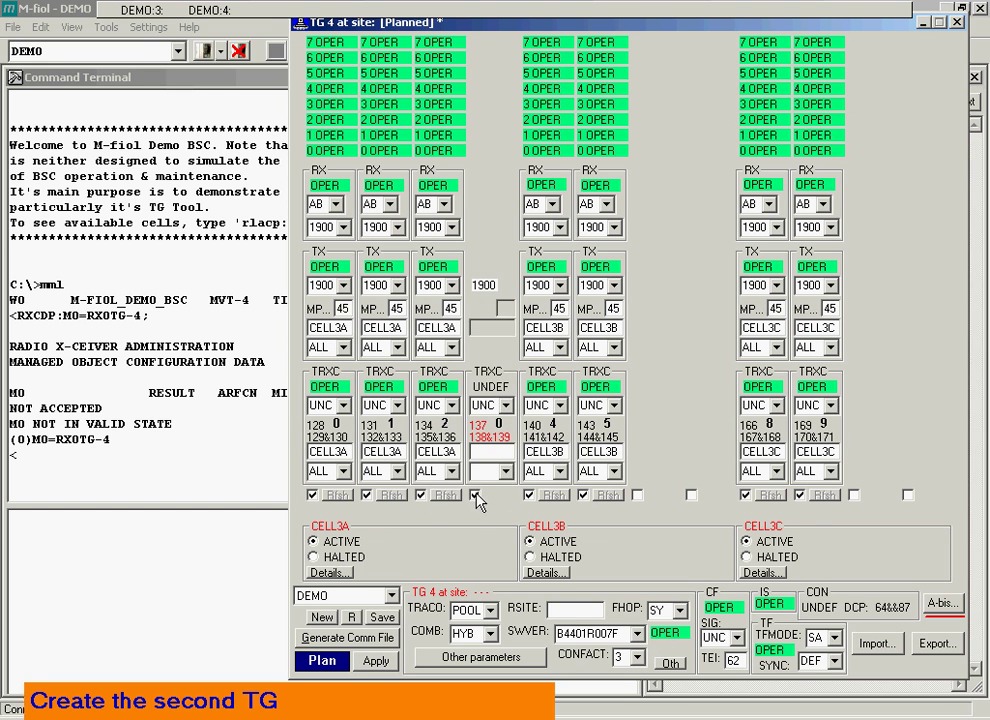
click(637, 495)
click(691, 495)
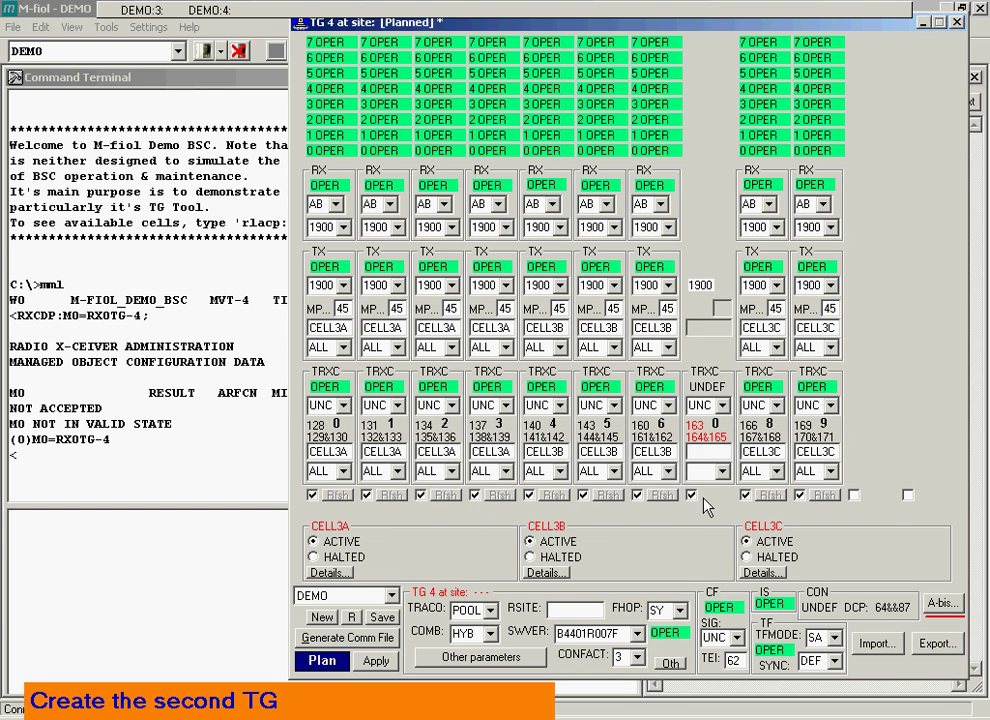
click(853, 495)
click(907, 495)
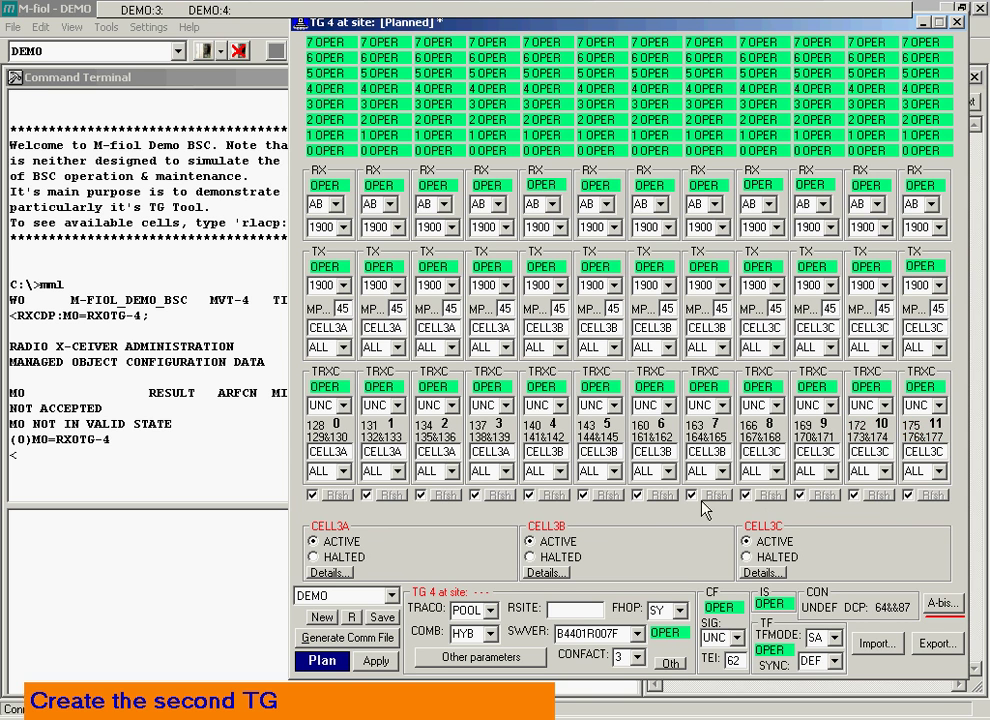
- Switch TRXCs 0, 2, 4, 6, 8 and 10 to the extended DCP ranges, starting with 178, 179&&186 for TRXC 0
click(340, 446)
click(457, 448)
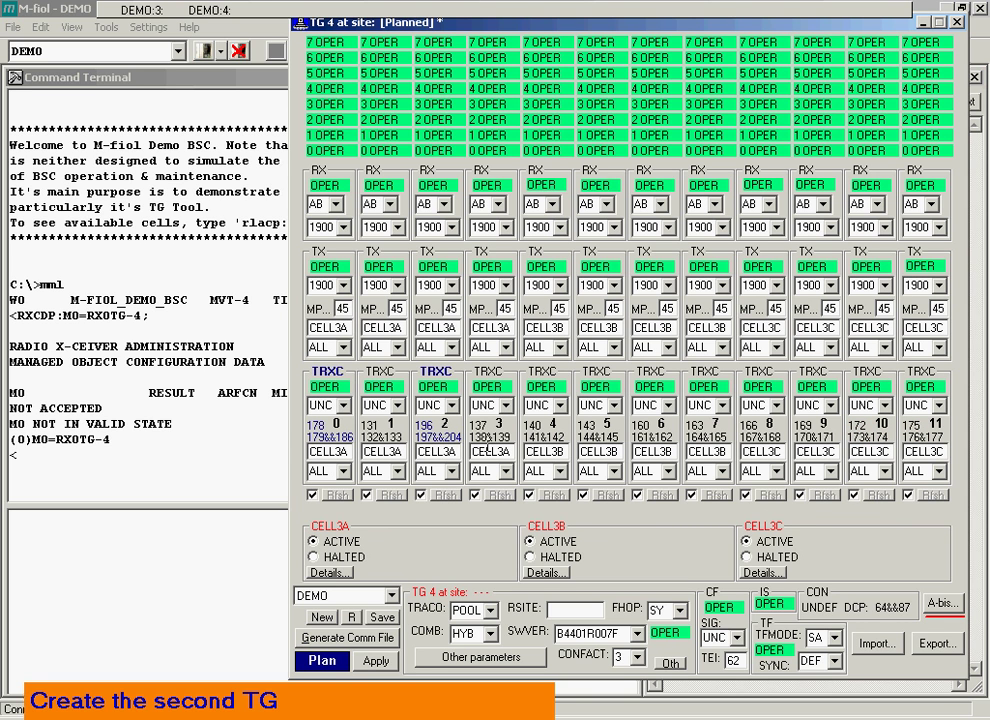
click(545, 448)
click(653, 448)
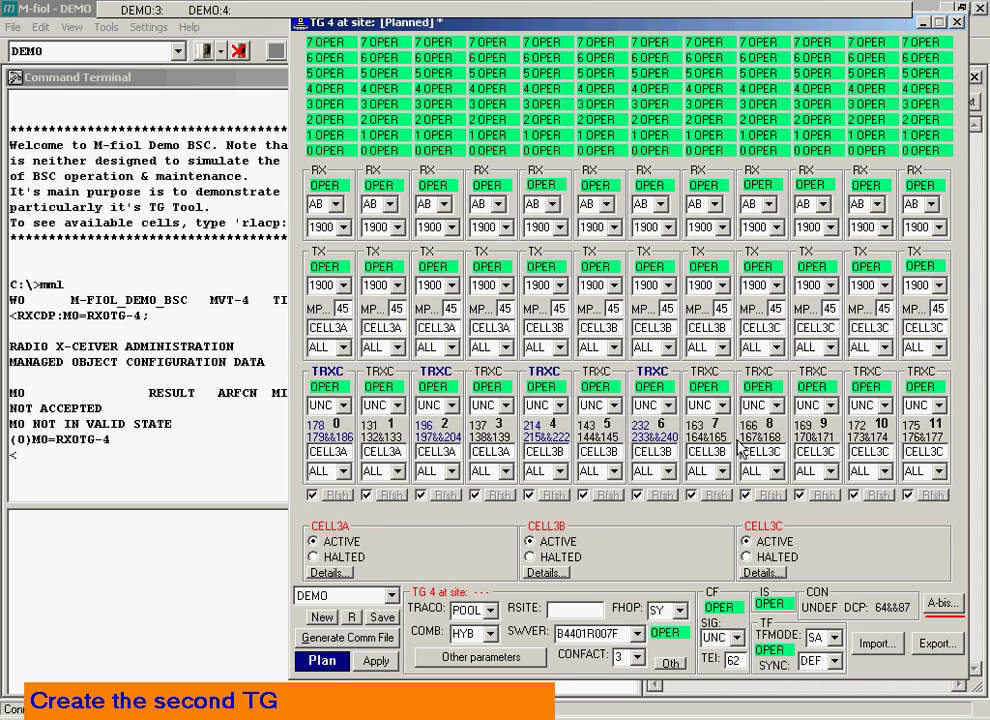
click(760, 447)
click(850, 446)
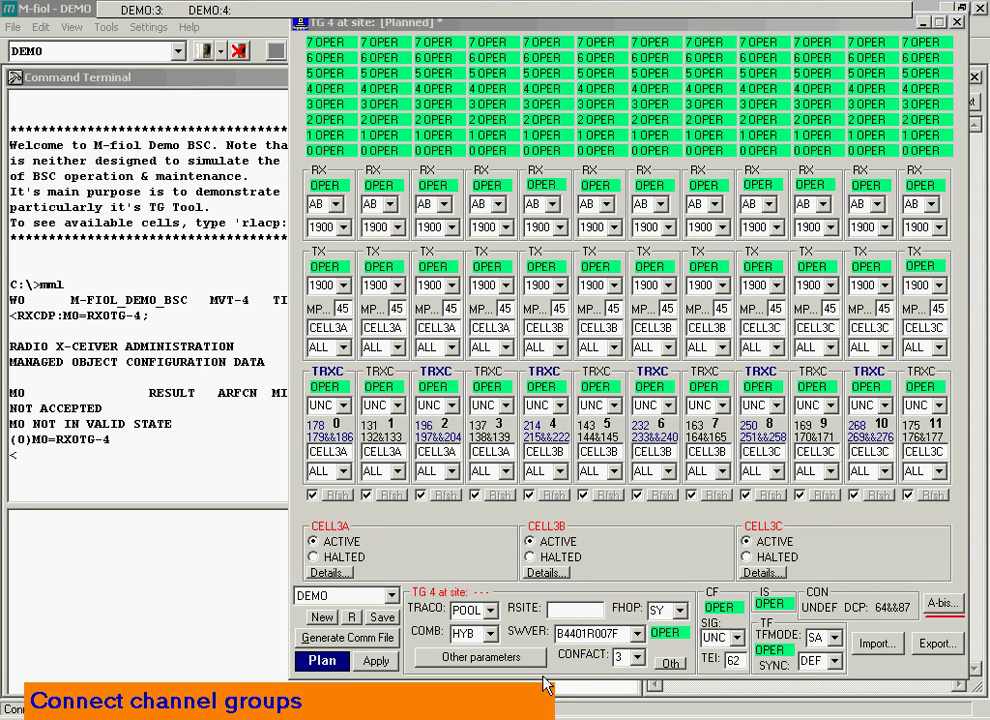
- Set the RSITE of TG 4 to SITE_3
click(570, 609)
text(SITE_)
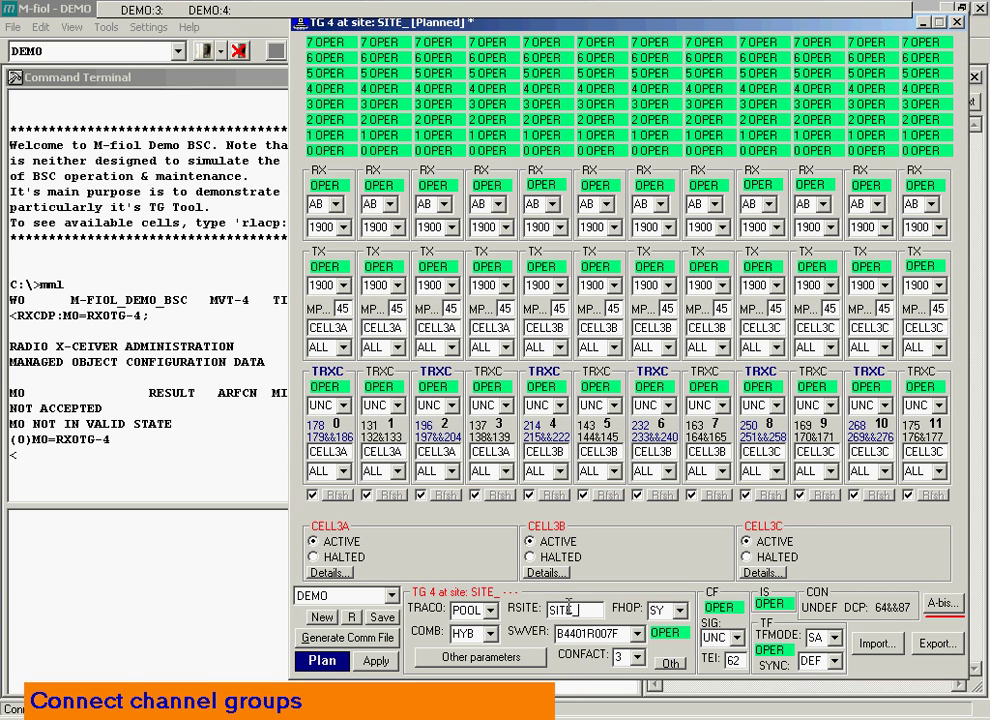
text(3)
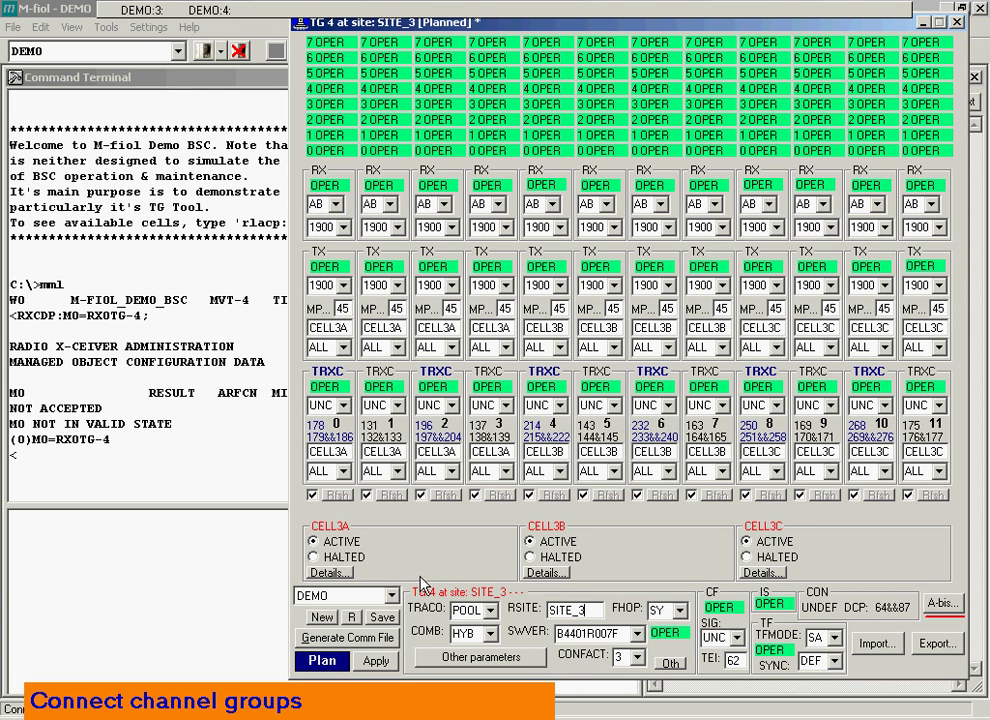
- Connect channel group 1 of CELL3A, CELL3B and CELL3C to TG 4, adjusting each cell's mismatched parameters automatically
click(348, 582)
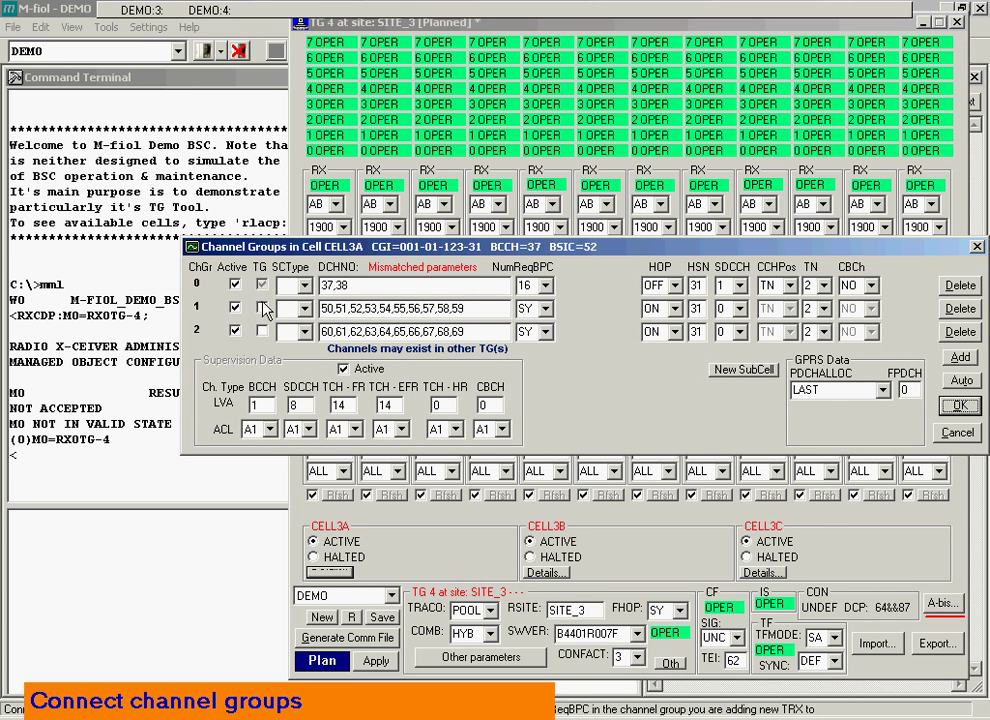
click(961, 380)
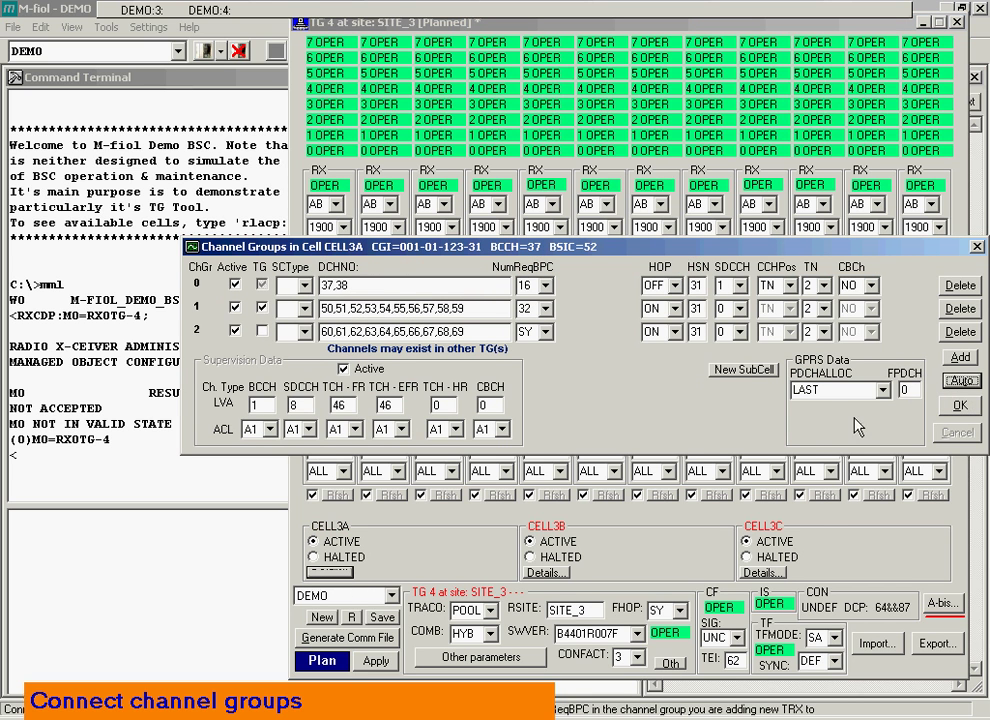
click(546, 572)
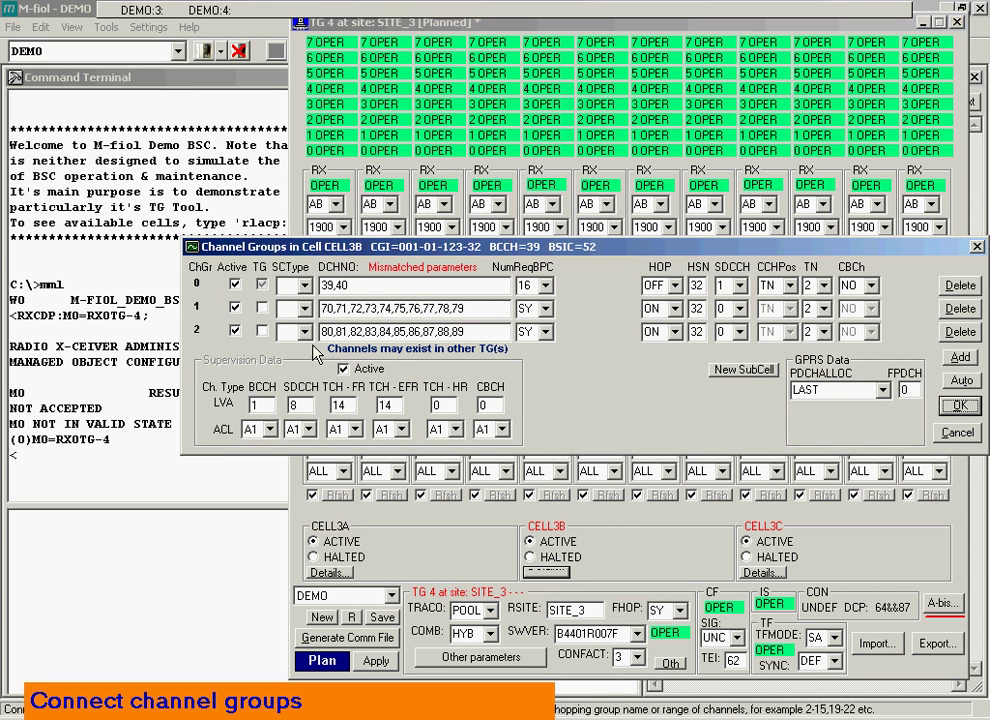
click(955, 381)
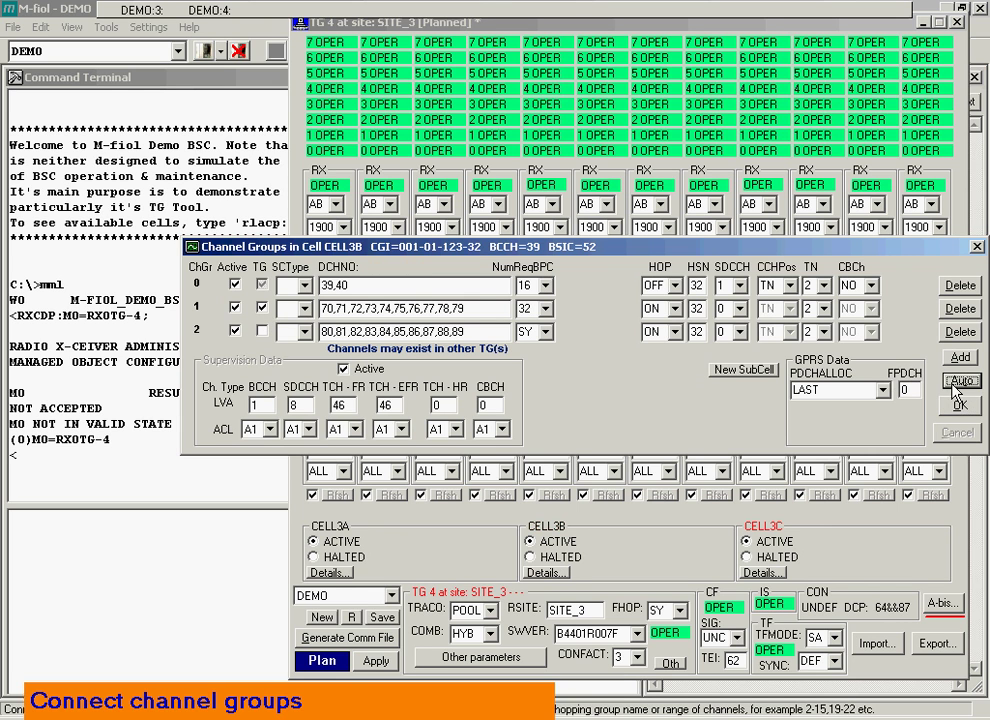
click(763, 572)
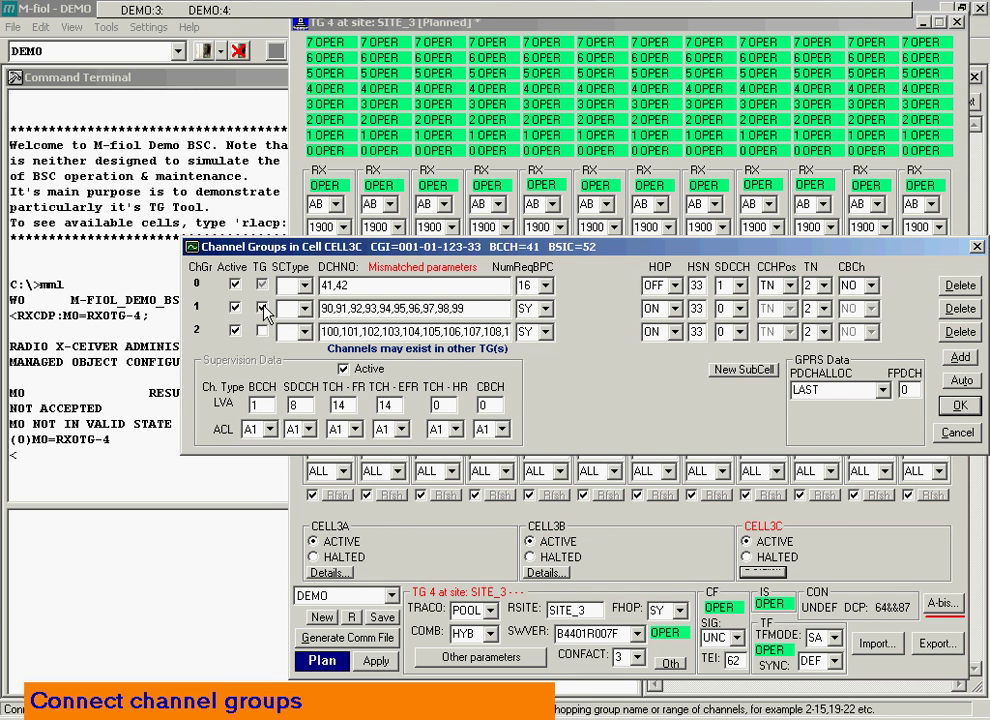
click(958, 381)
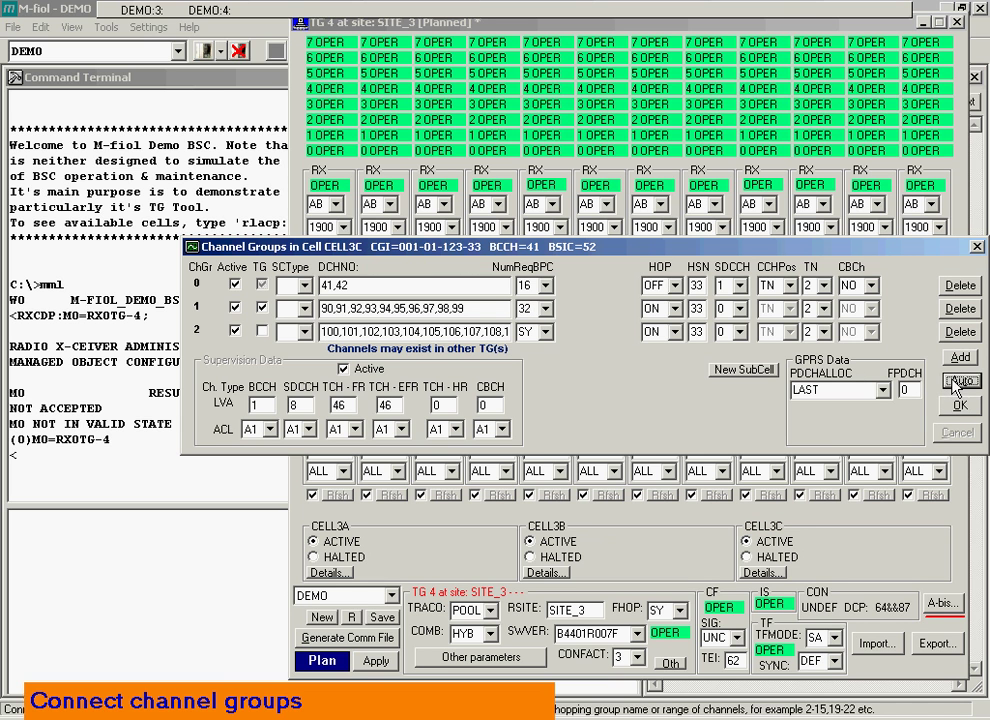
click(958, 406)
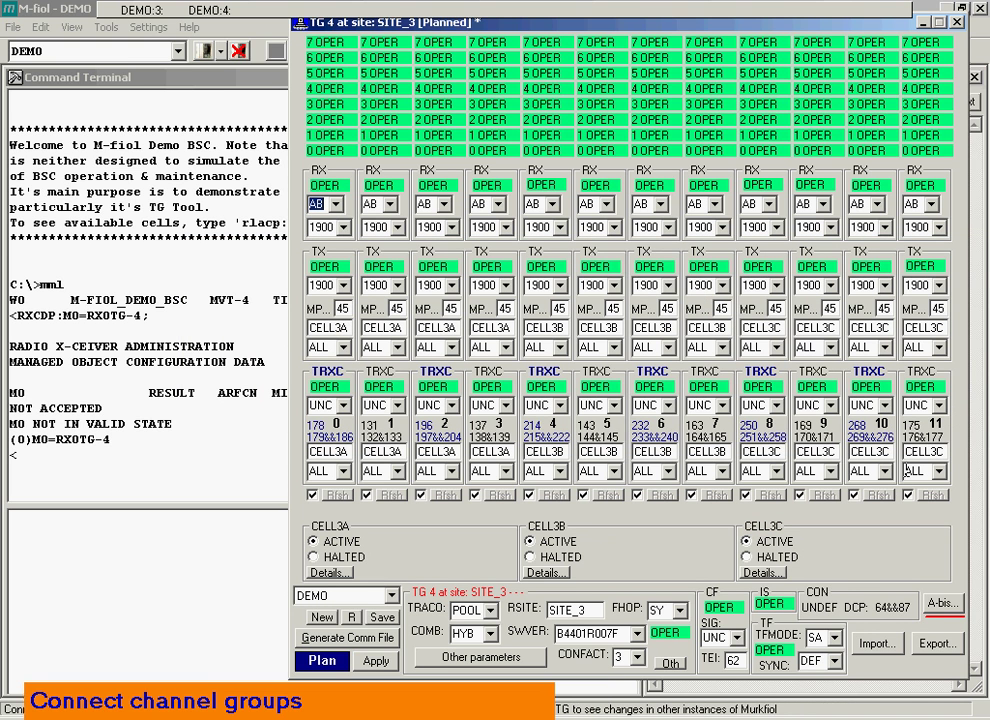
click(666, 664)
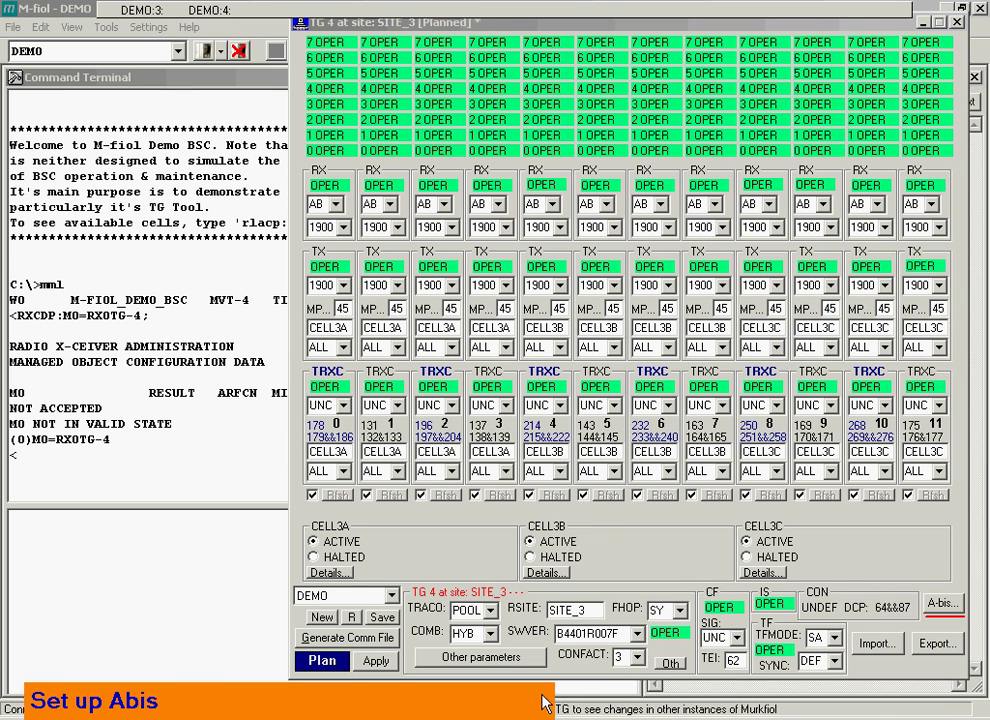
- Set up the A-bis path of TG 4 on Port A with DIP 4 and allocate its timeslots 1-31 automatically
click(942, 603)
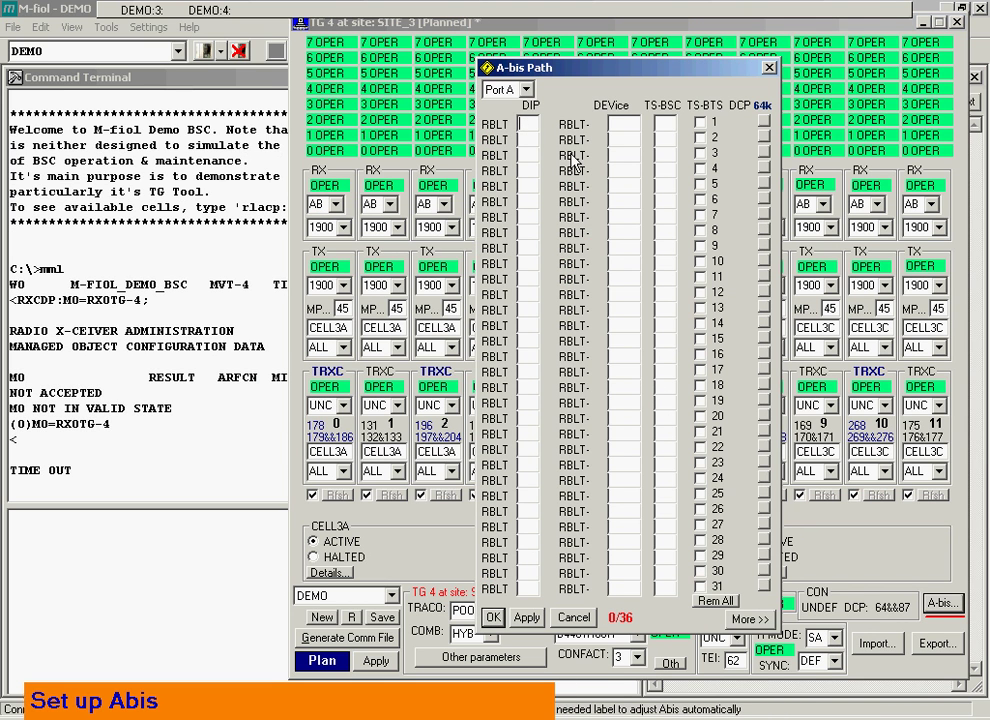
text(4)
drag(611, 73, 399, 47)
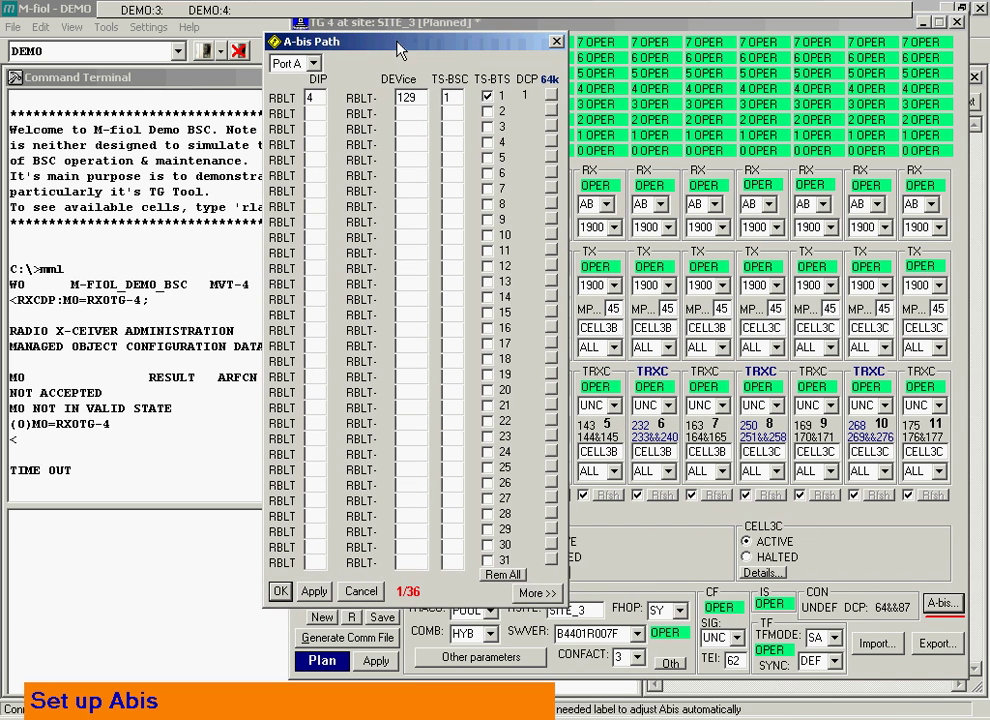
click(408, 593)
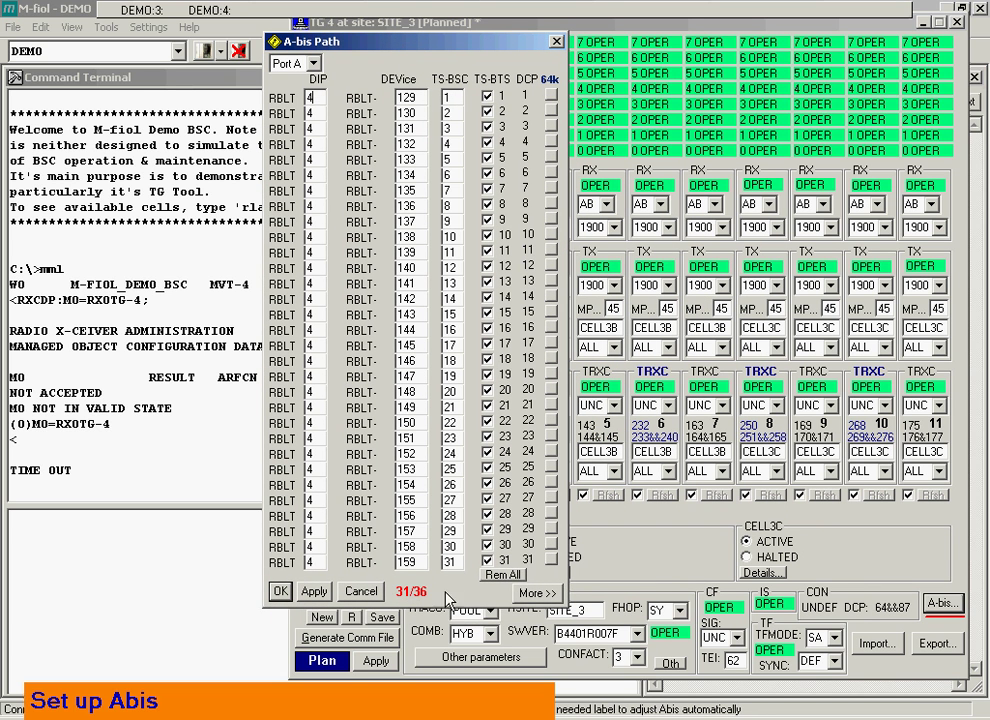
- Add BTS timeslots 18-22 on Port B using DIP 3, and accept the A-bis path and the mismatch notice
click(545, 598)
click(632, 63)
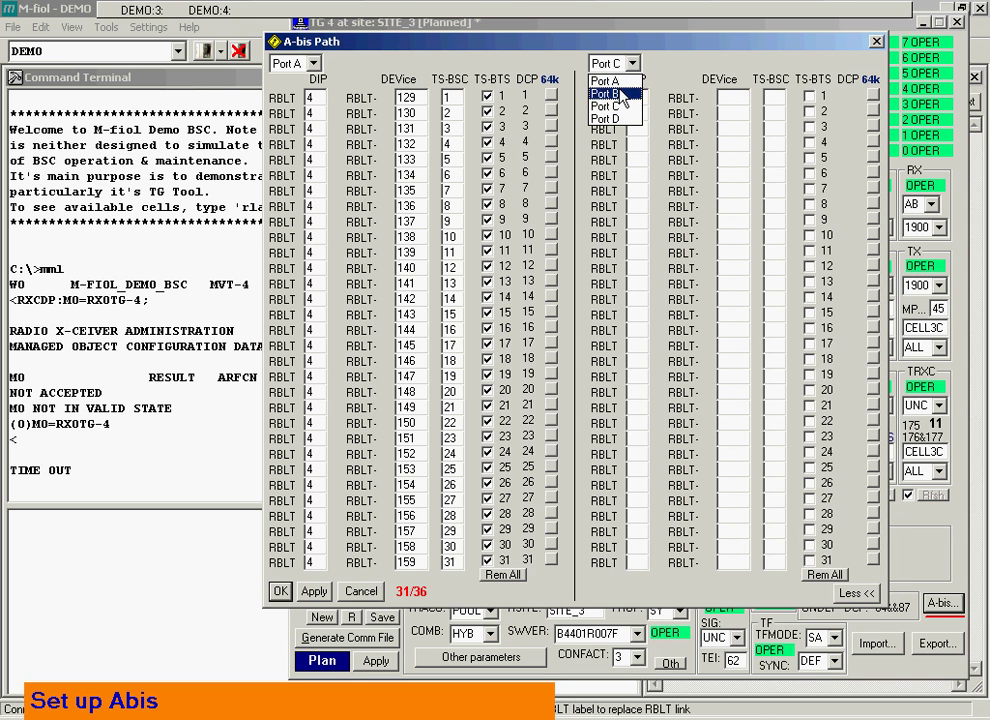
click(618, 94)
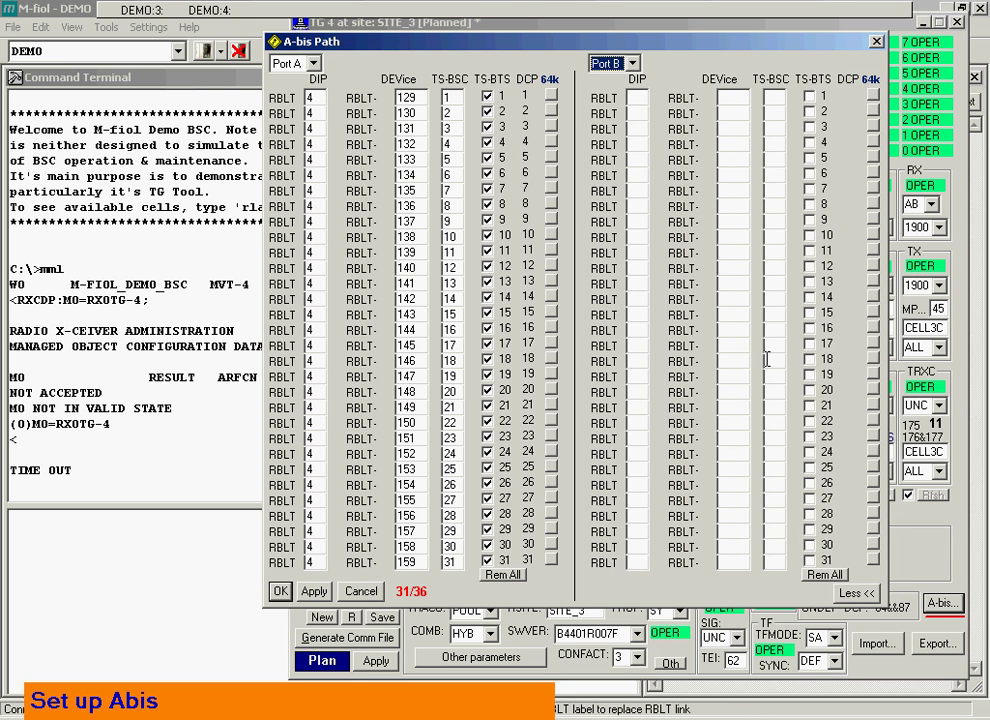
click(645, 363)
text(3)
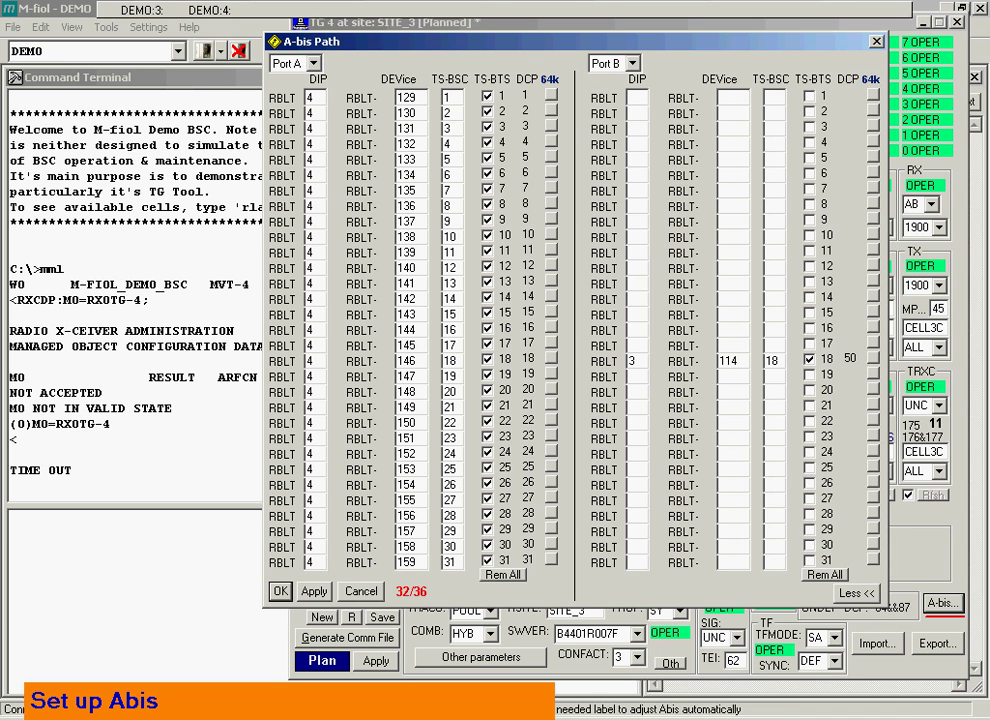
click(810, 375)
click(810, 392)
click(811, 406)
click(811, 422)
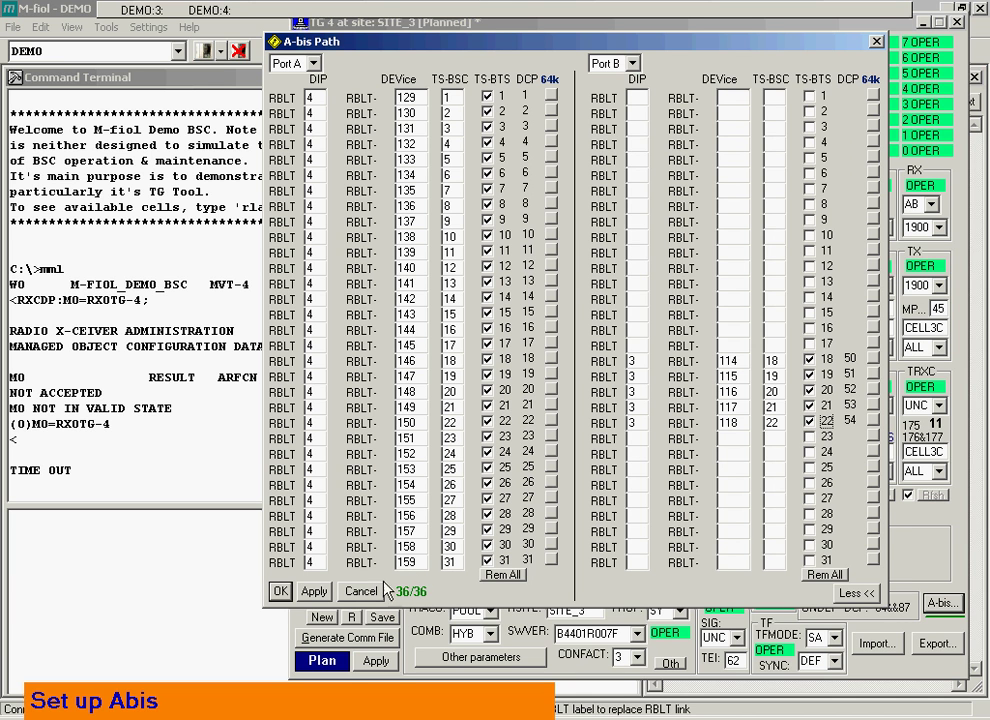
click(281, 593)
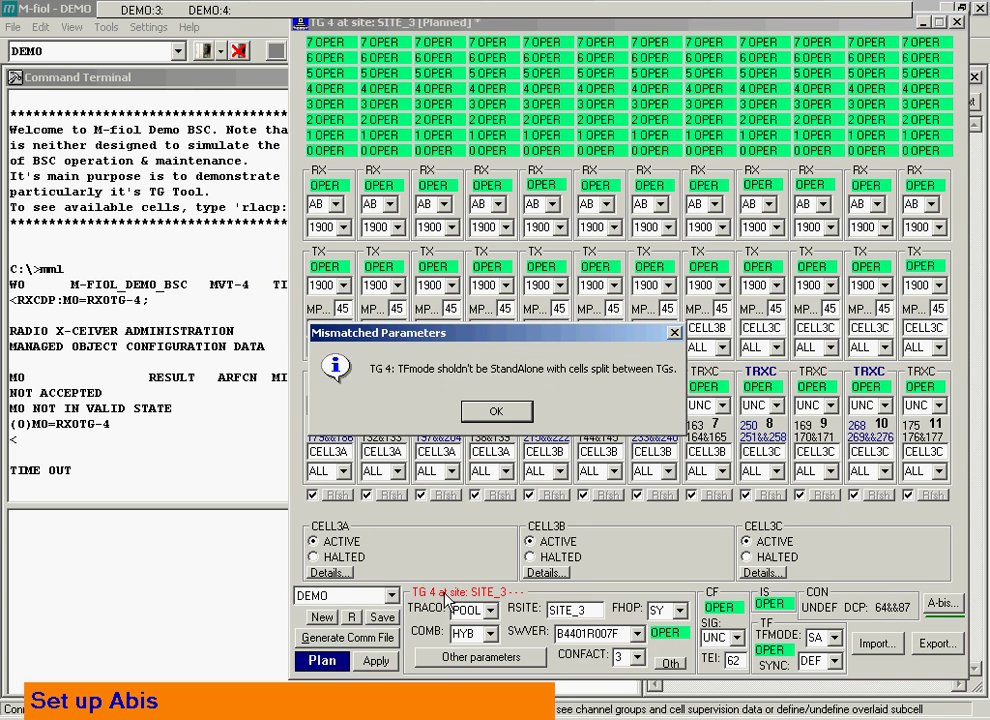
click(505, 413)
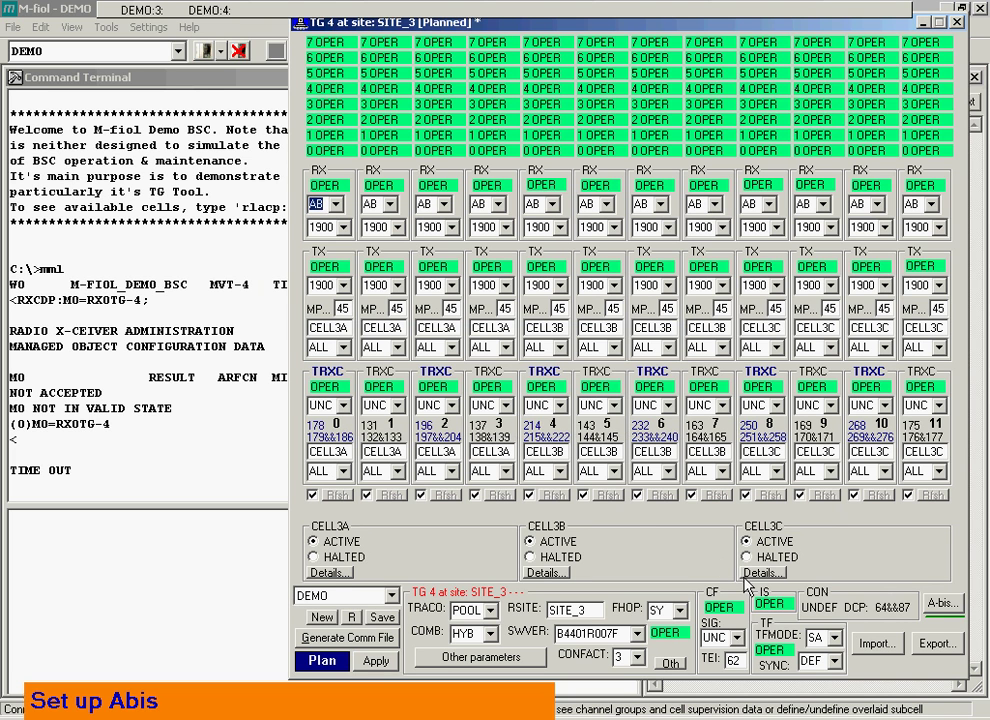
- Set the TFMODE of TG 4 to S, clear the proposed TFCOMP value, and save the TG
click(834, 637)
click(823, 650)
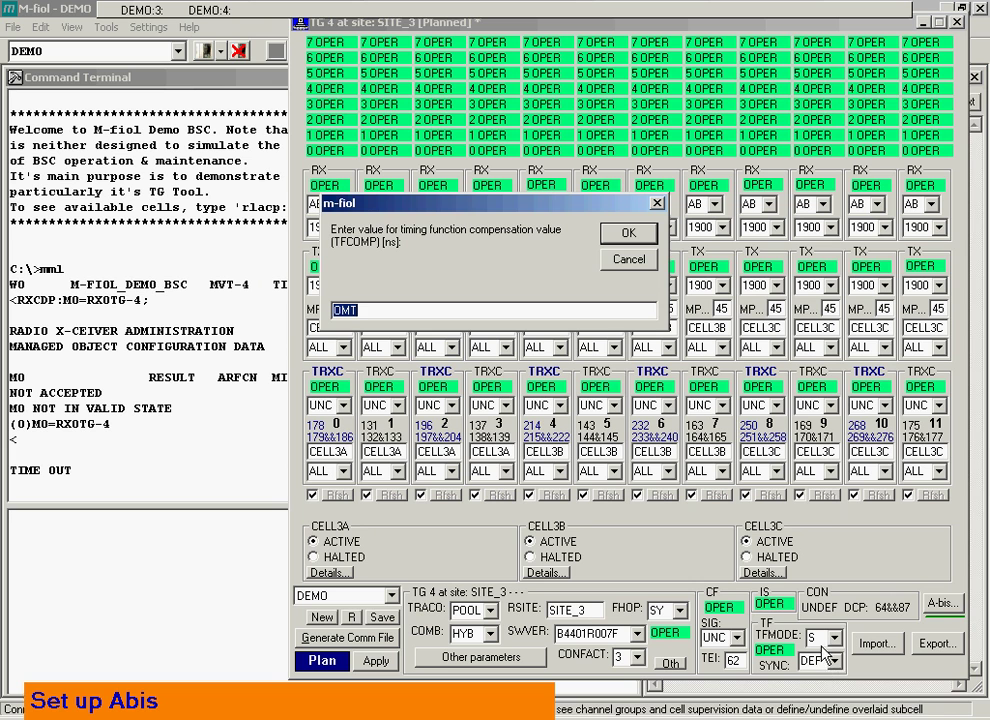
key(BackSpace)
click(638, 236)
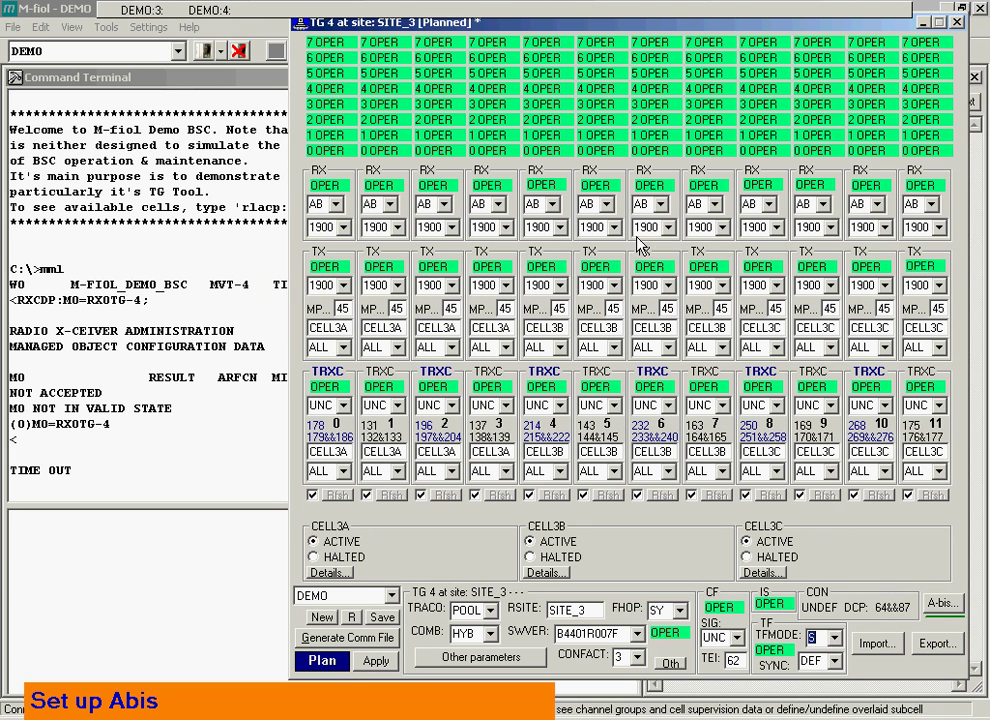
click(381, 619)
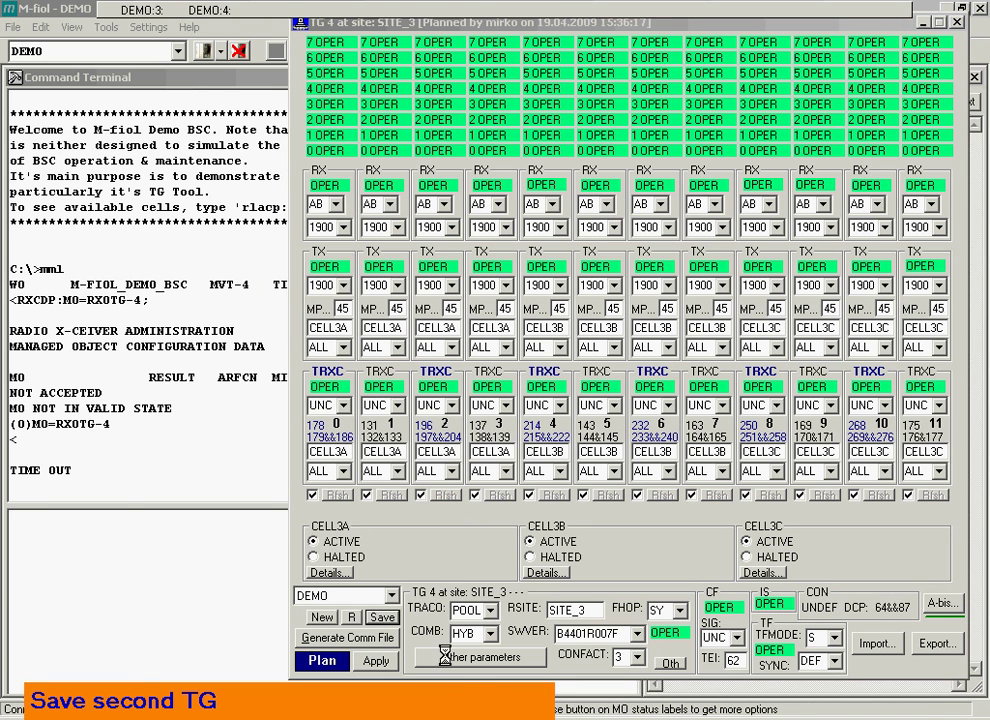
click(390, 621)
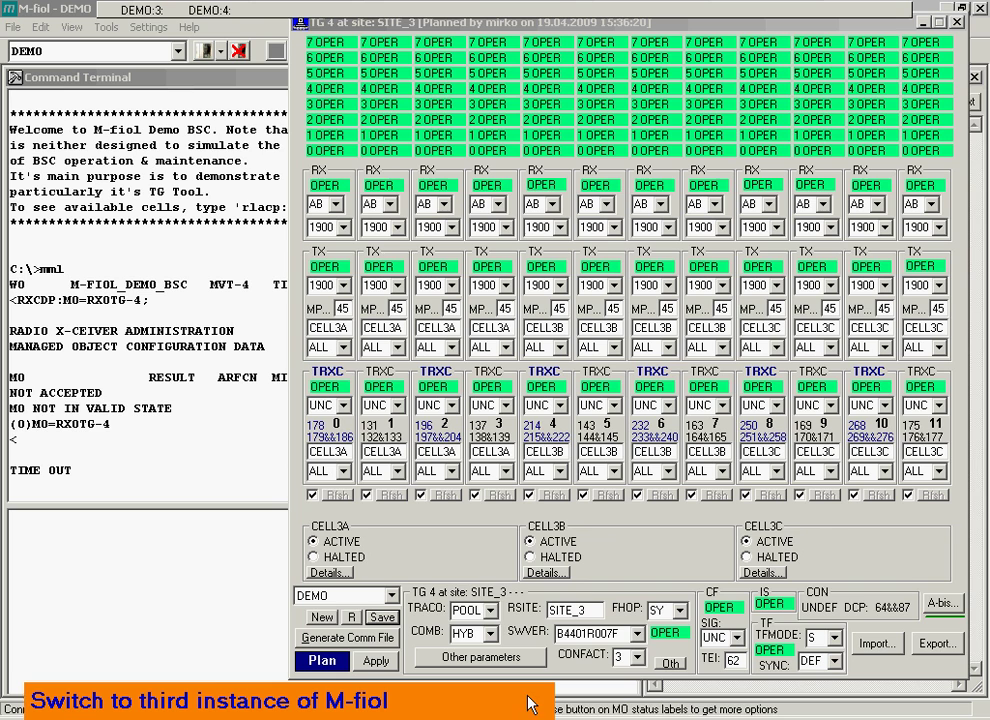
- Switch to the third M-fiol instance, open the TG tool and request TG 5 from DEMO
key(alt+Tab)
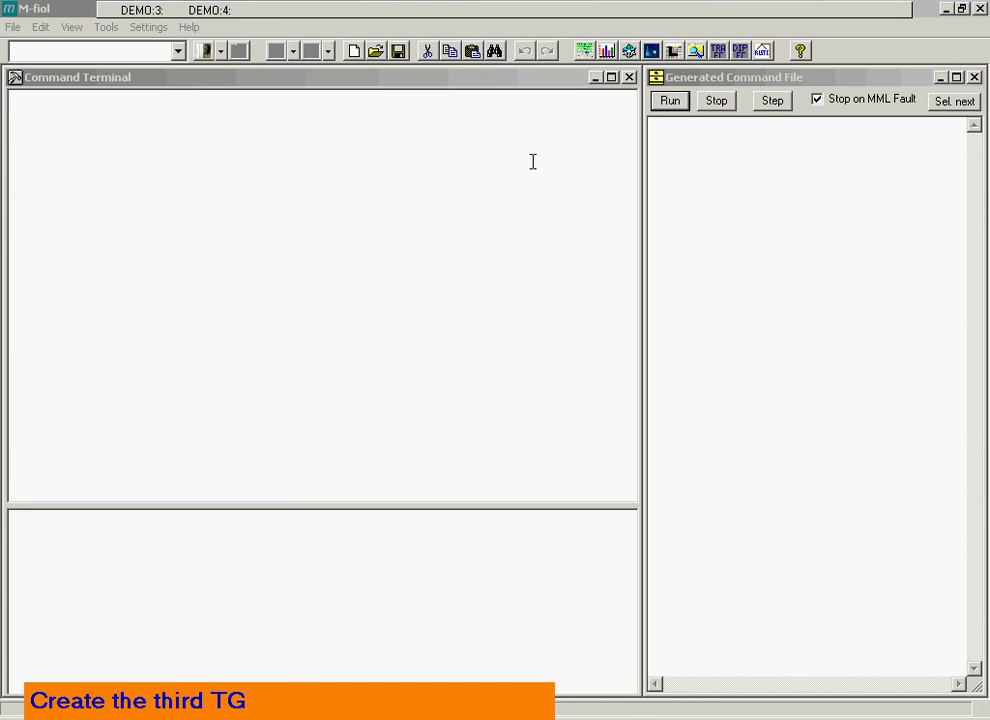
click(581, 51)
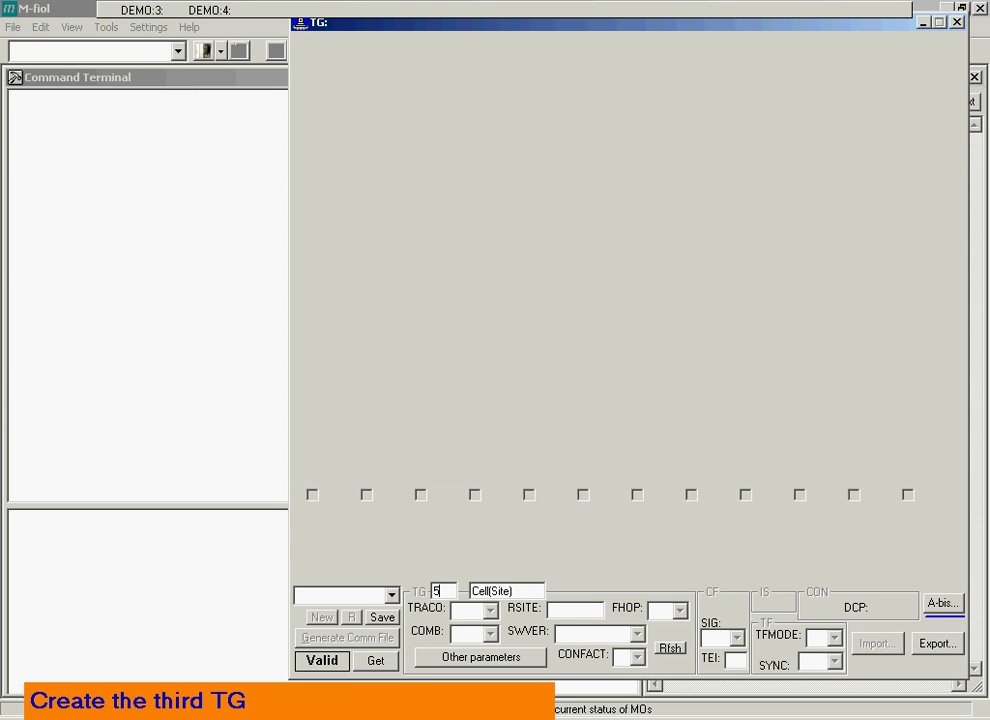
click(391, 595)
click(371, 614)
click(380, 660)
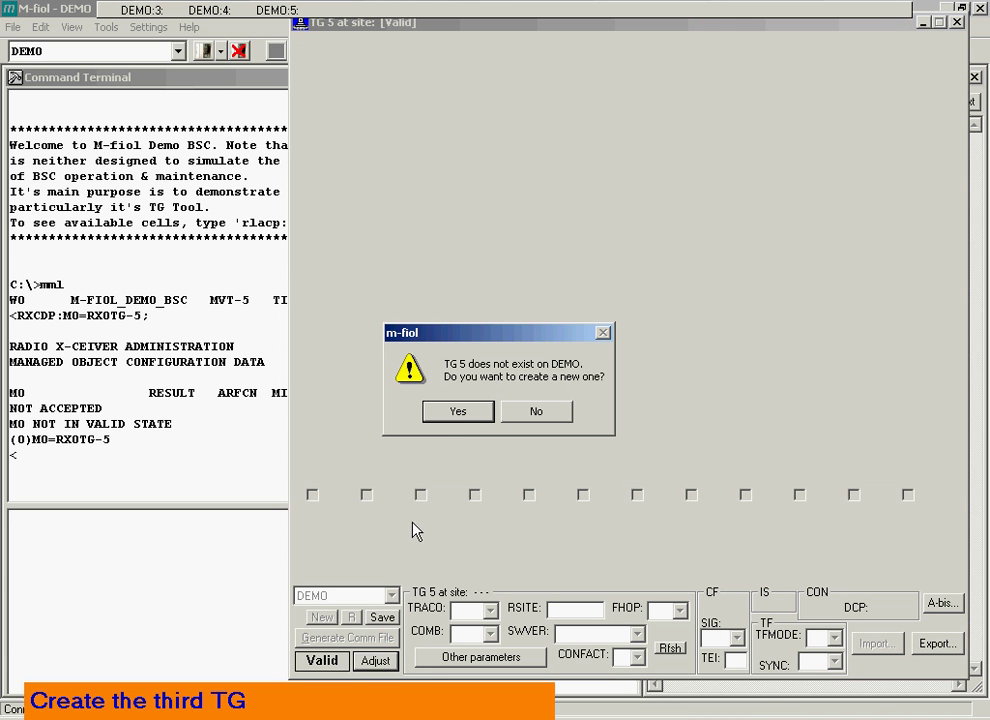
- Create TG 5 from the template 2x06_1900_2 2 2 with site ID cell3
click(457, 418)
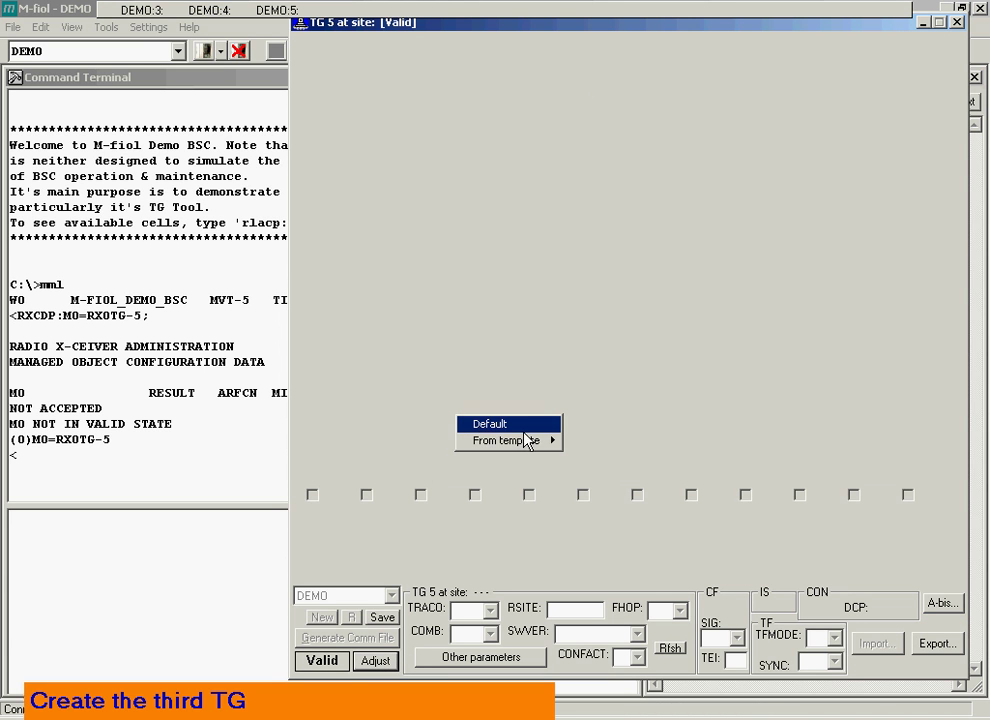
mouse_move(534, 448)
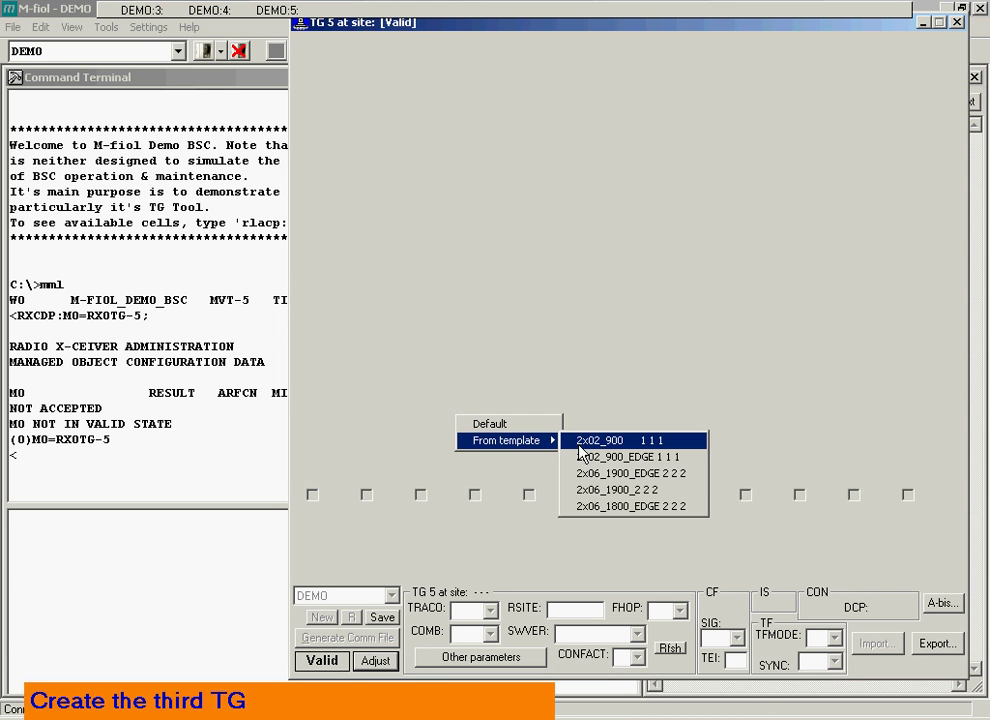
click(646, 491)
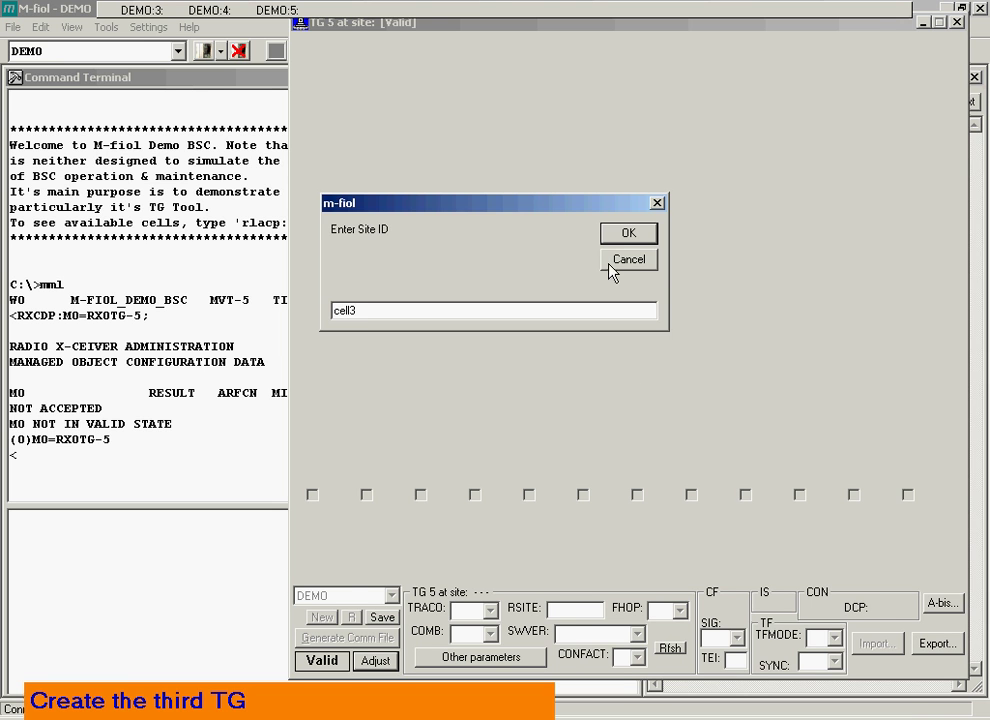
click(620, 236)
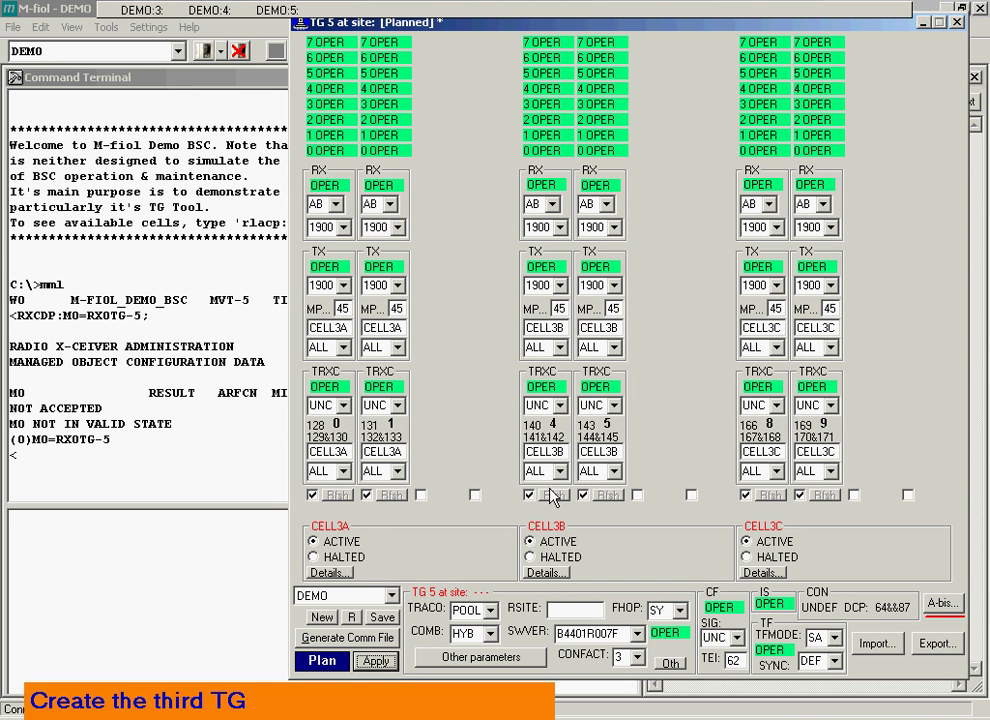
- Set the RSITE of TG 5 to SITE_3
click(561, 608)
text(SIT)
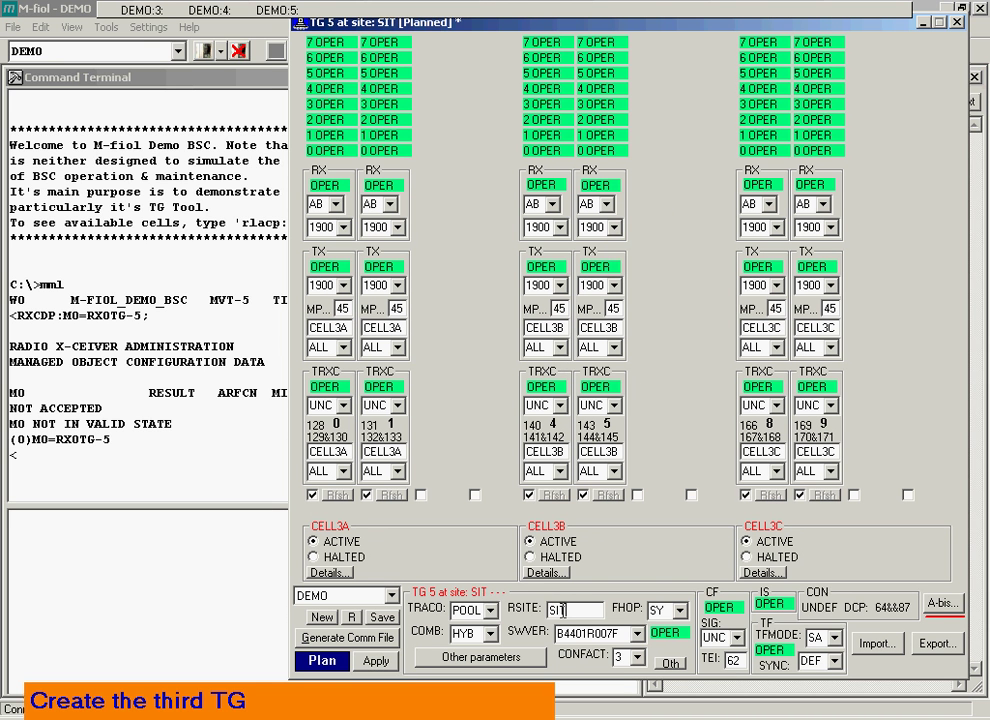
text(E_3)
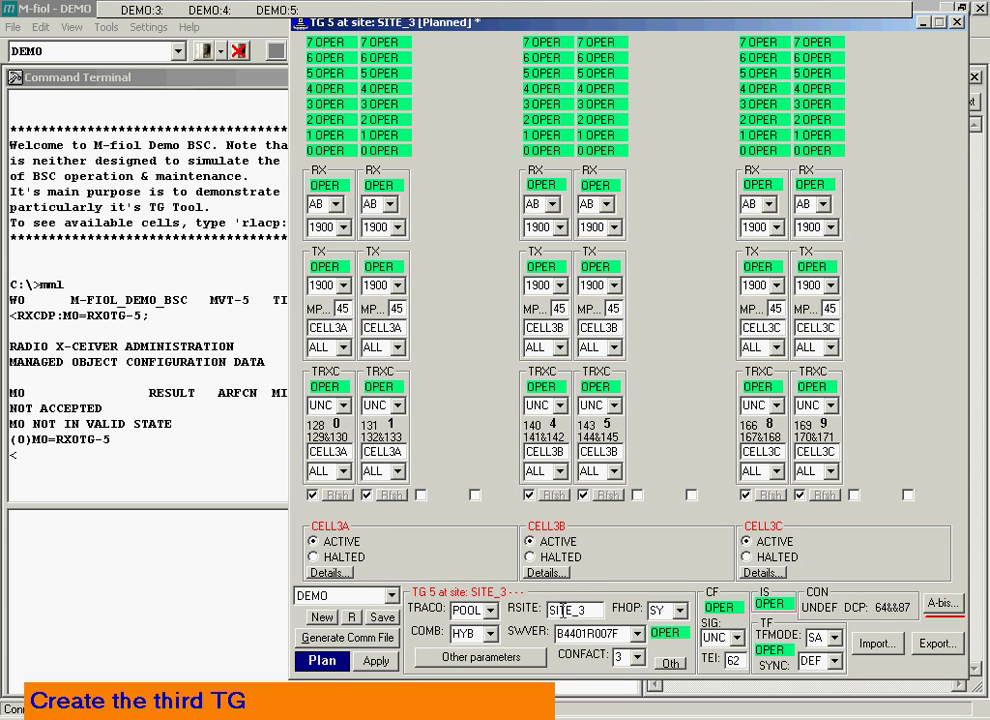
click(540, 695)
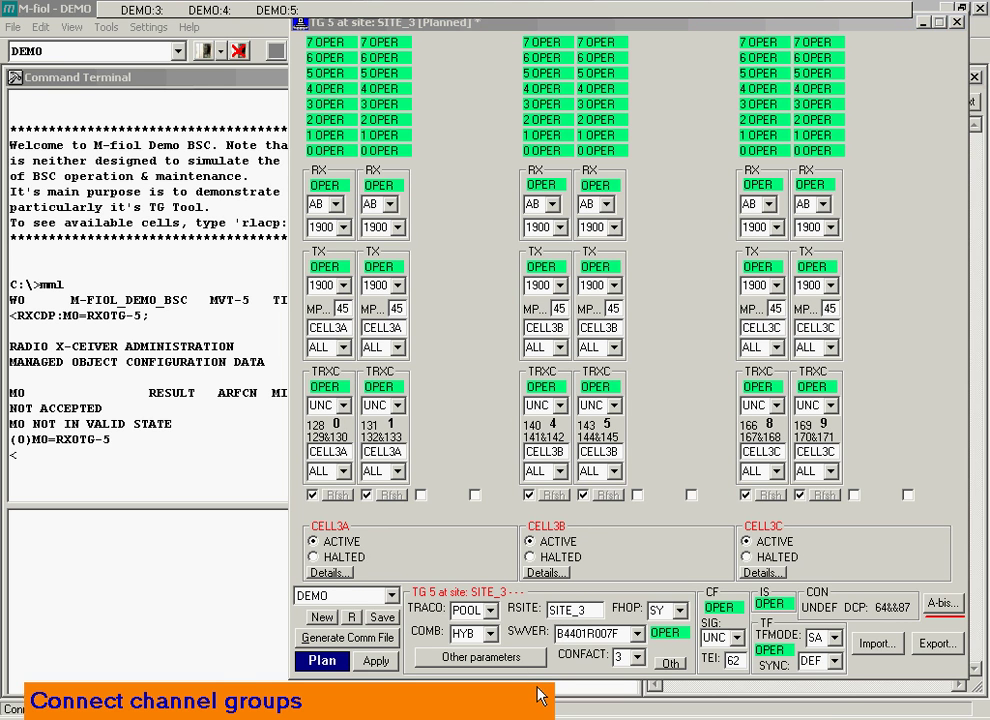
- Add TRXs 2 and 3 to CELL3A, 6 and 7 to CELL3B, and 10 and 11 to CELL3C
click(421, 494)
click(475, 494)
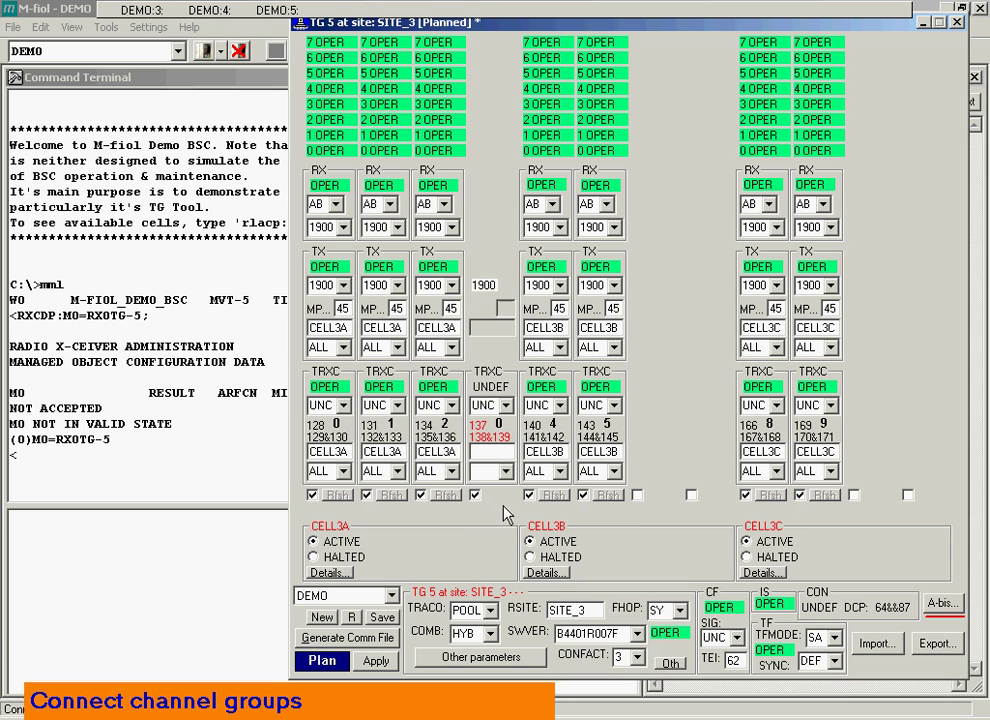
click(637, 494)
click(691, 494)
click(853, 494)
click(907, 494)
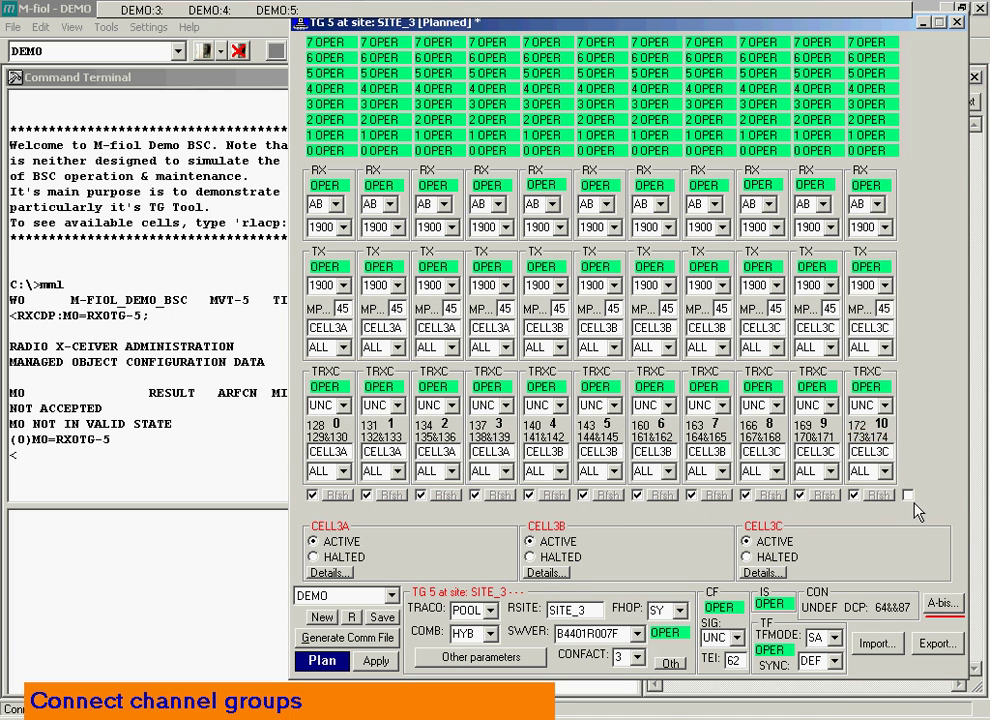
- Connect channel group 2 of CELL3A, CELL3B and CELL3C to TG 5, adjusting each cell's mismatched parameters automatically
click(320, 577)
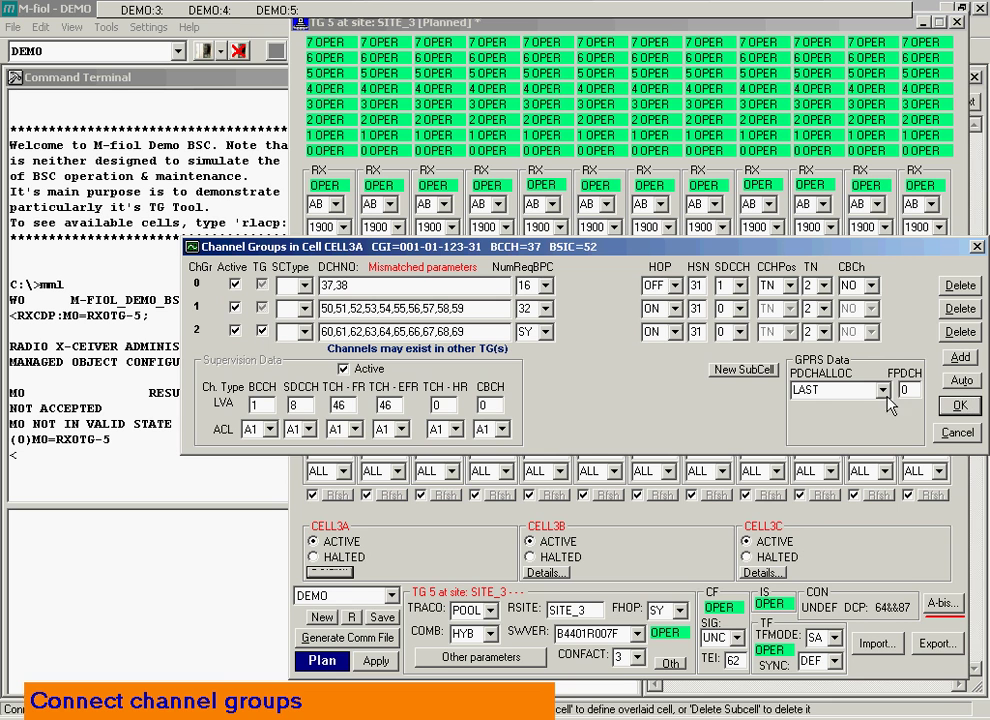
click(960, 380)
click(550, 576)
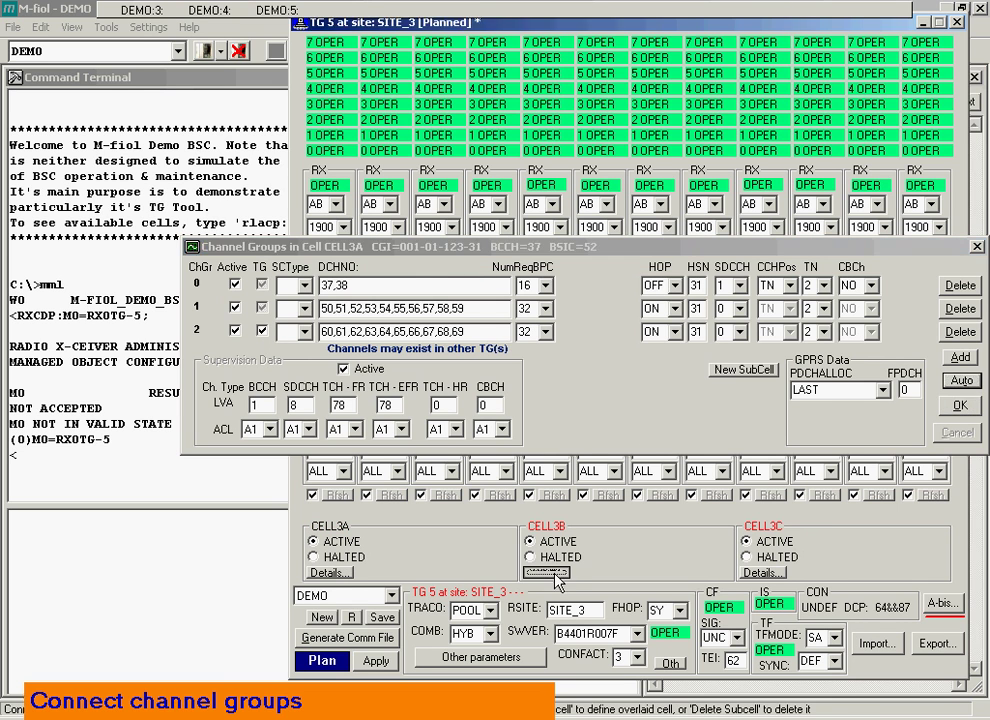
click(956, 380)
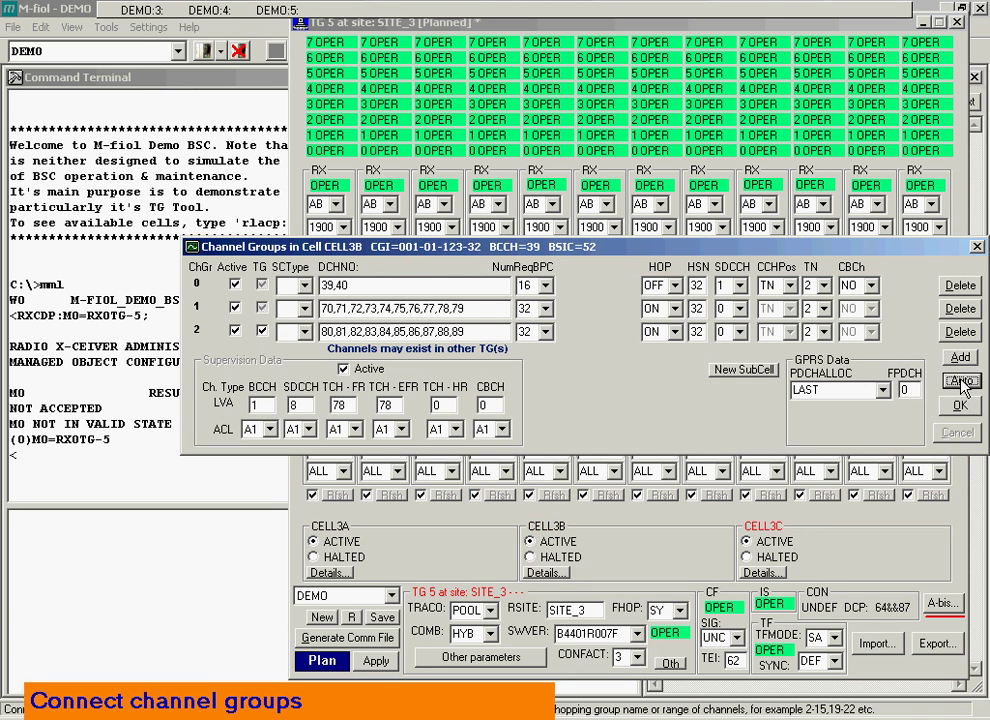
click(763, 573)
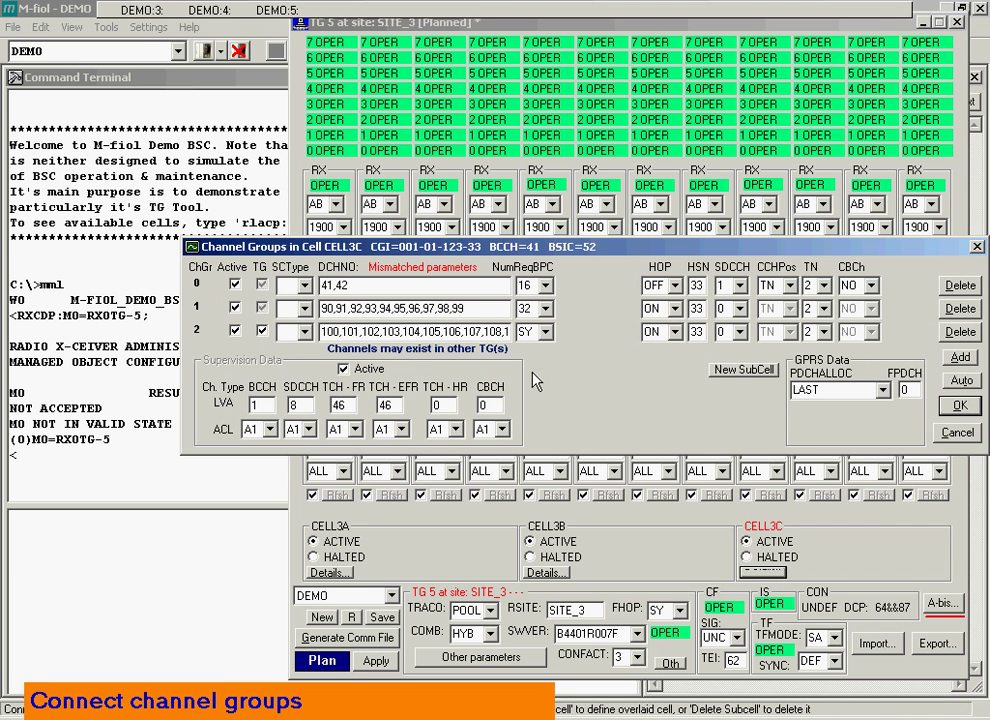
click(958, 381)
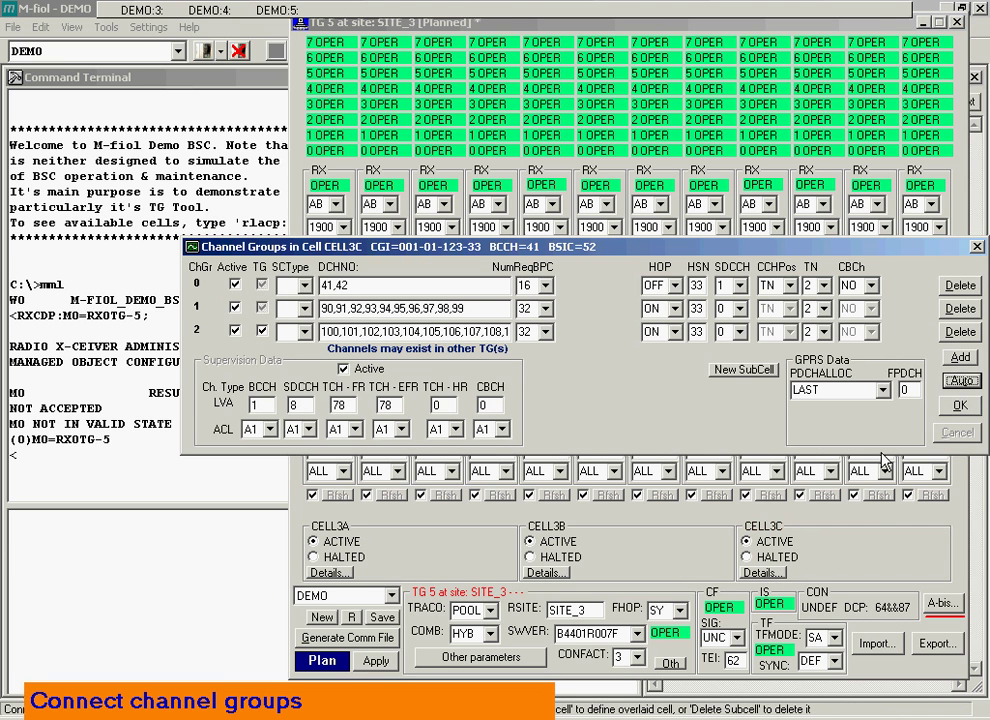
key(Return)
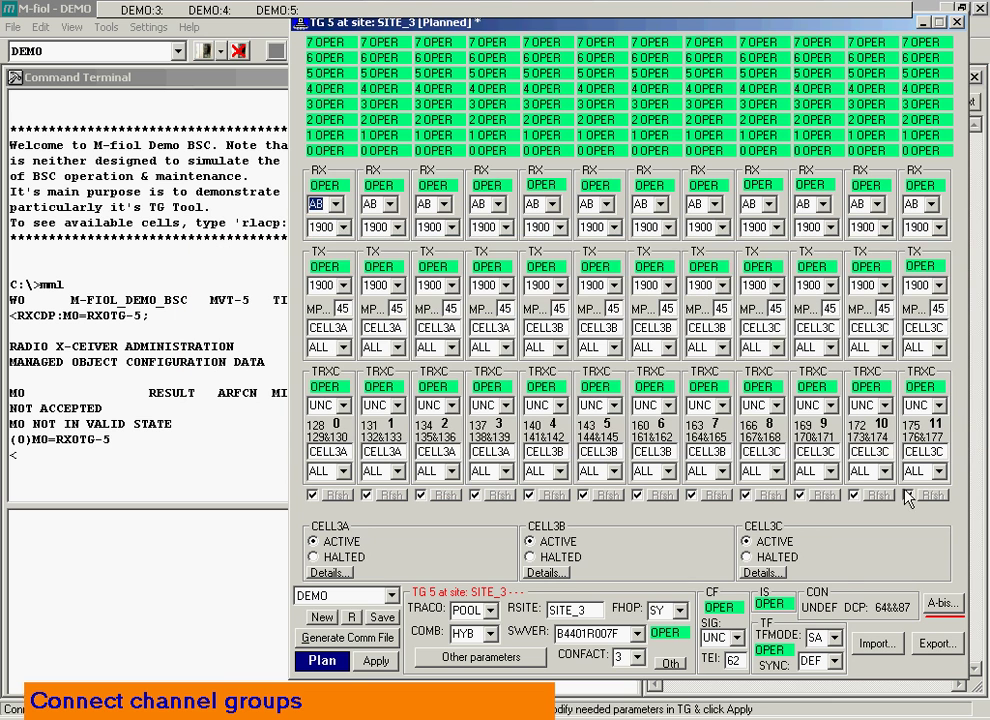
click(550, 697)
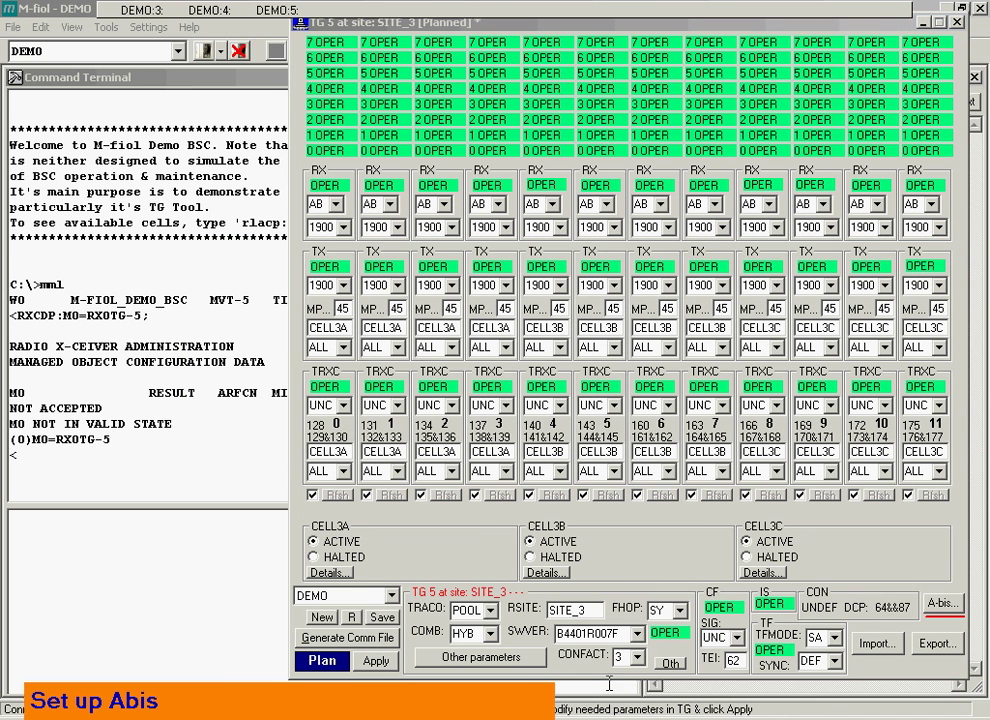
- Set up the A-bis path of TG 5 on Port A with DIP 5 and allocate timeslots 1-31 automatically
click(938, 604)
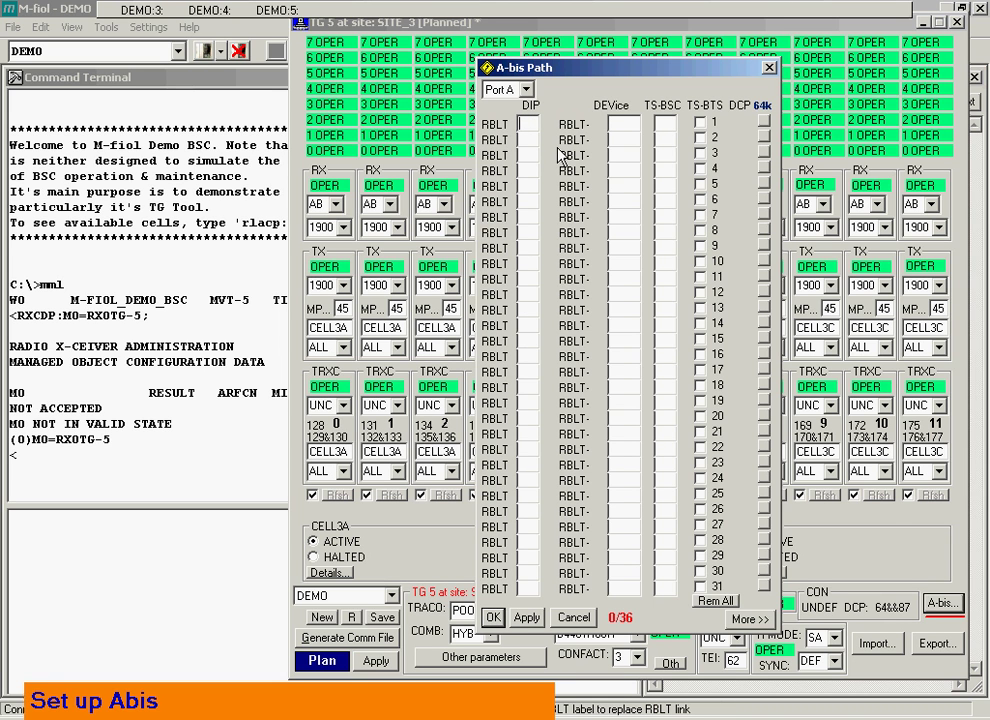
text(5)
click(622, 619)
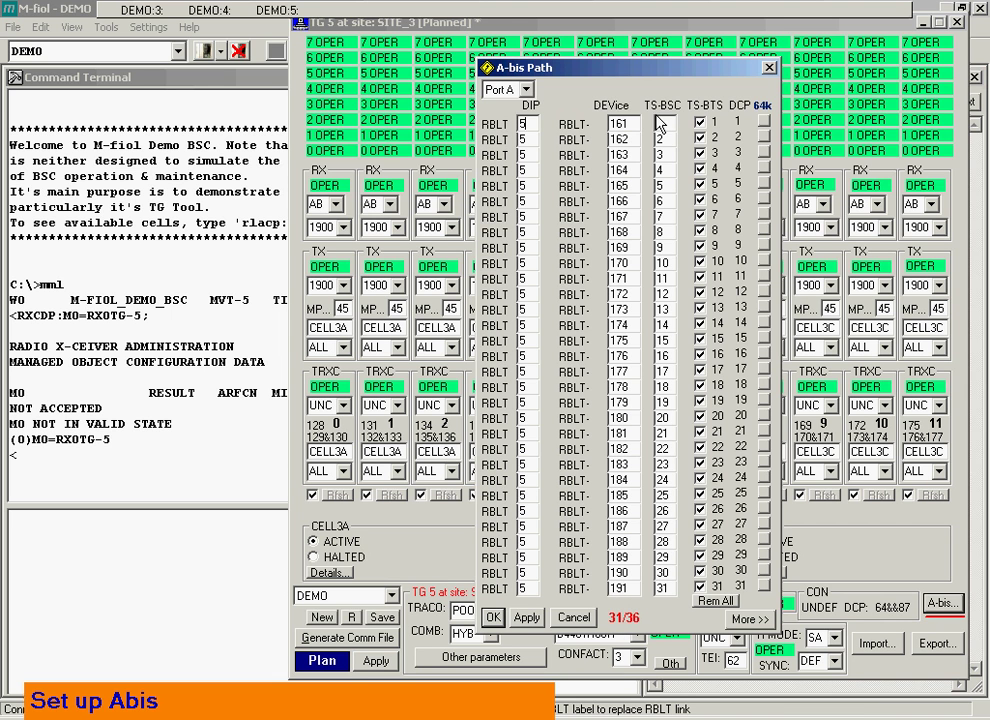
drag(662, 78, 452, 67)
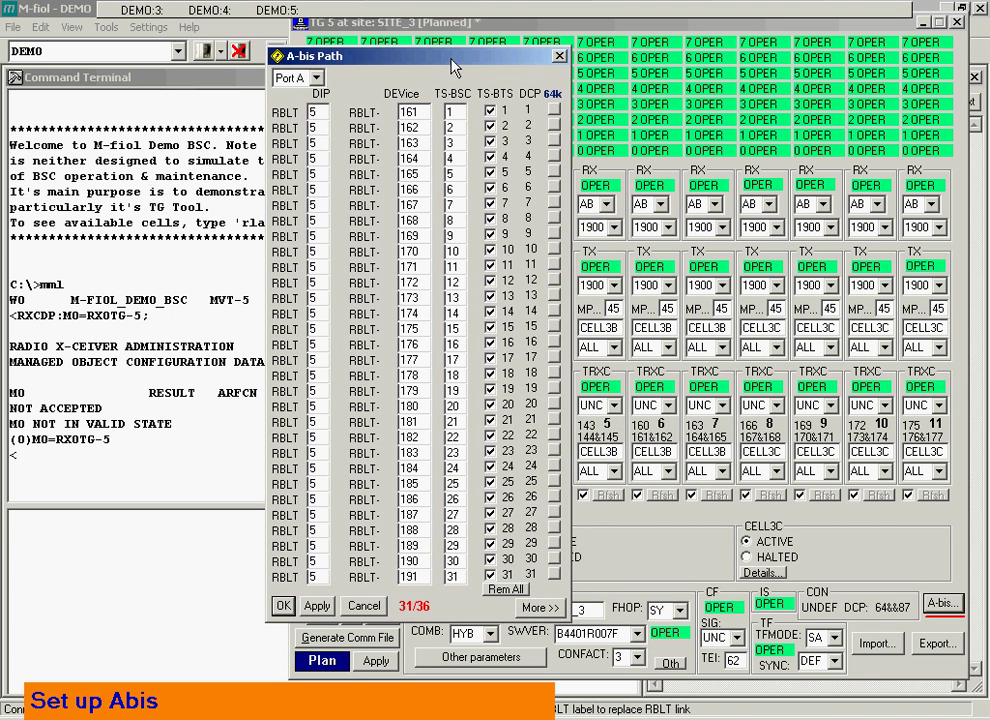
- Allocate timeslots 1-5 on Port B automatically using DIP 6, discarding the Port C entry, and accept the A-bis path
click(540, 607)
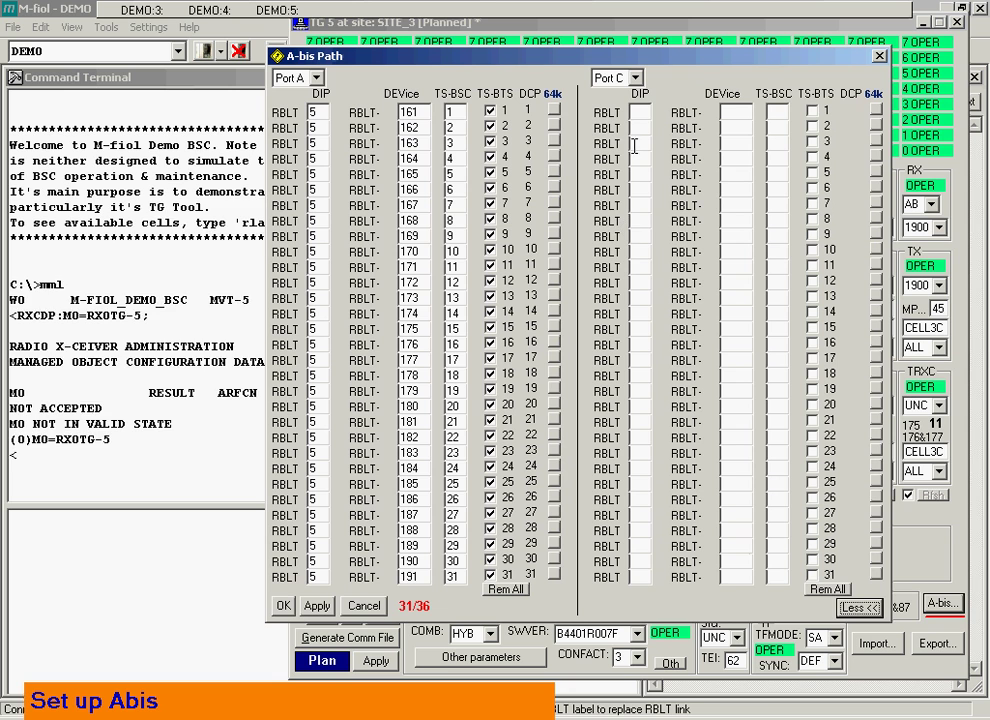
click(642, 112)
text(6)
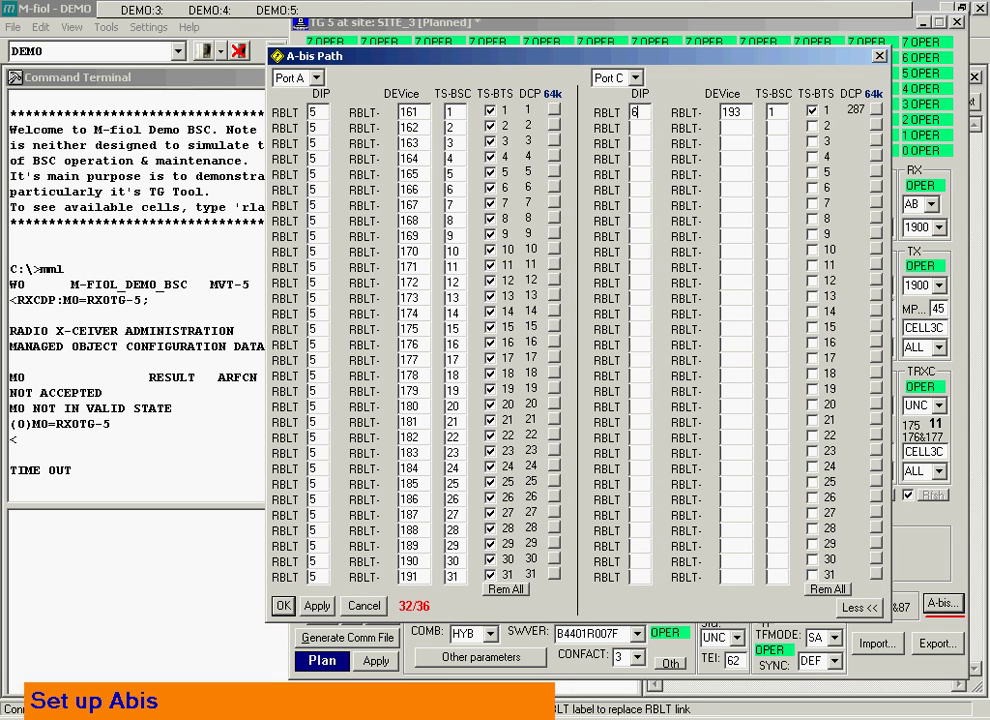
click(632, 78)
click(622, 107)
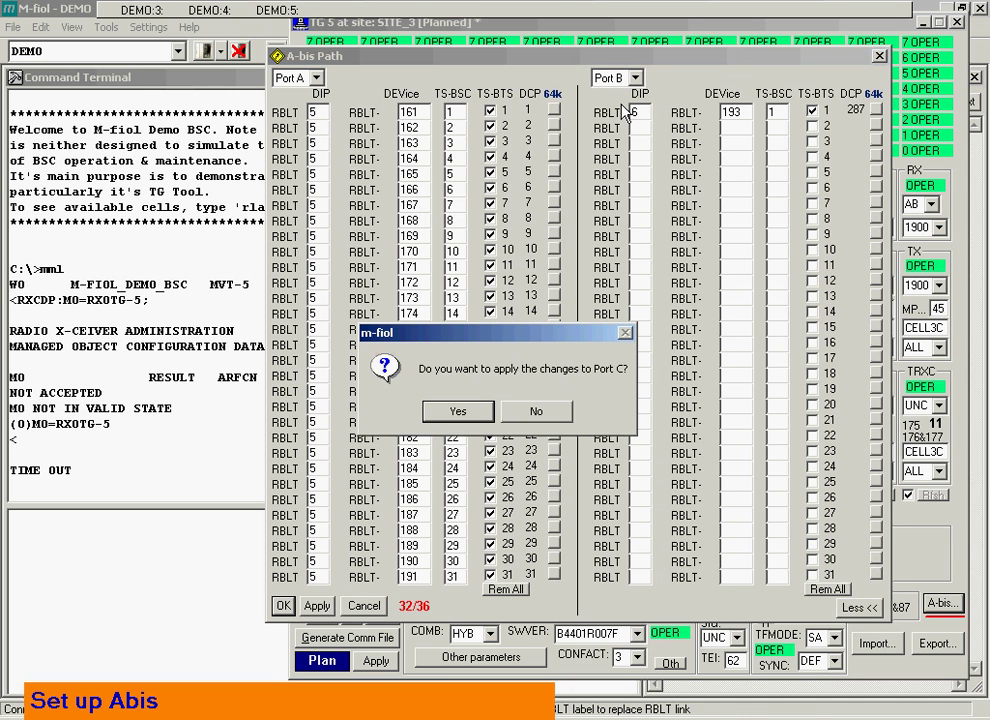
click(540, 414)
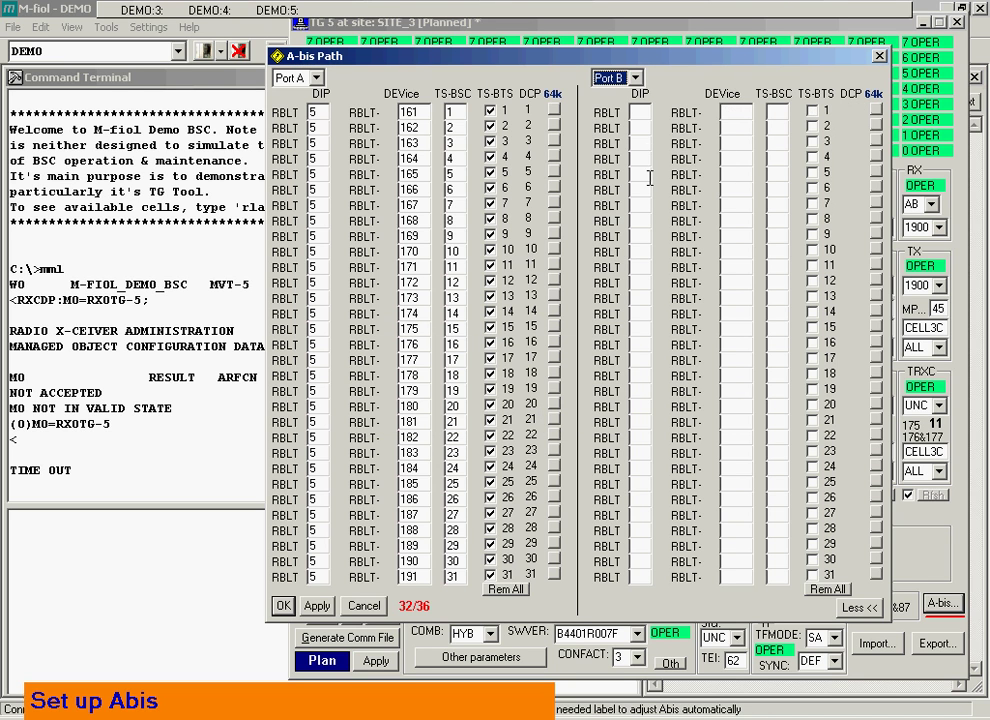
click(641, 111)
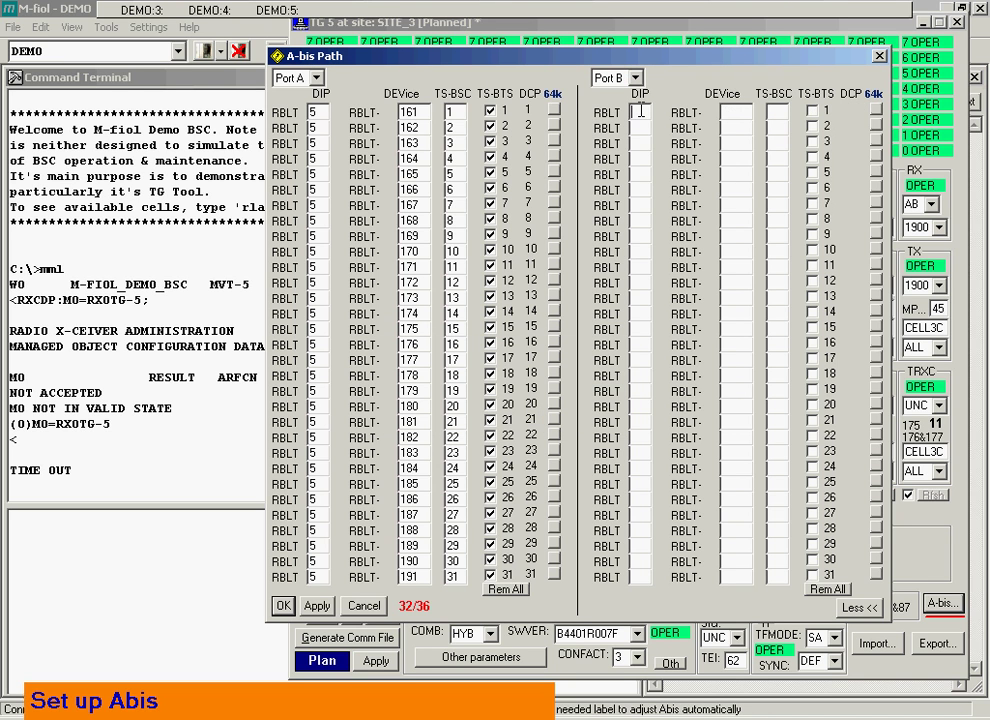
text(6)
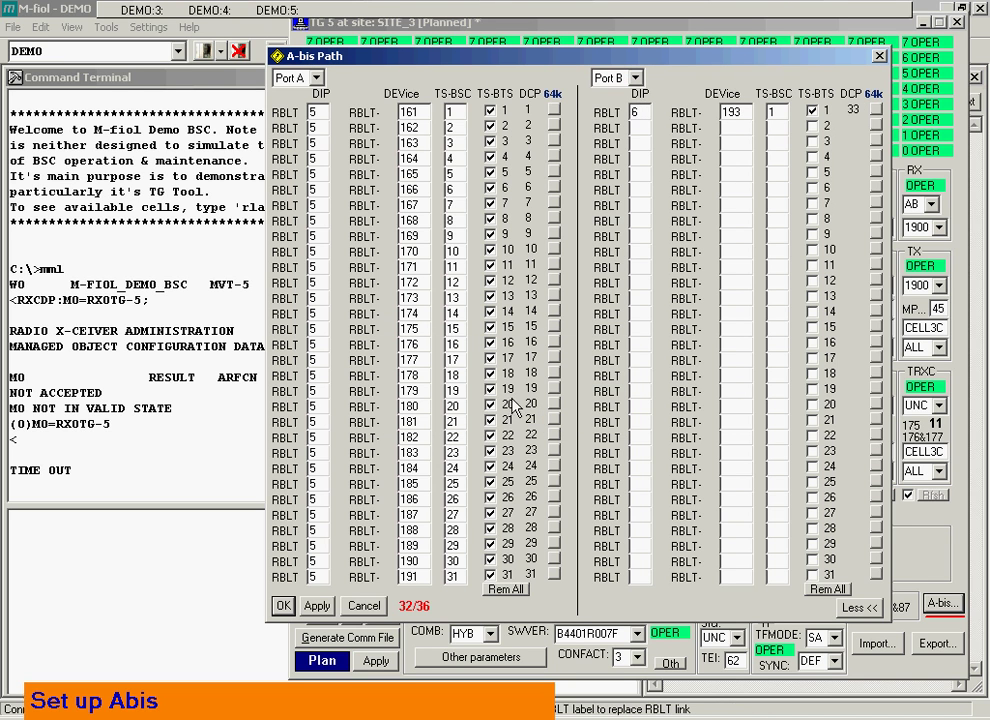
click(410, 608)
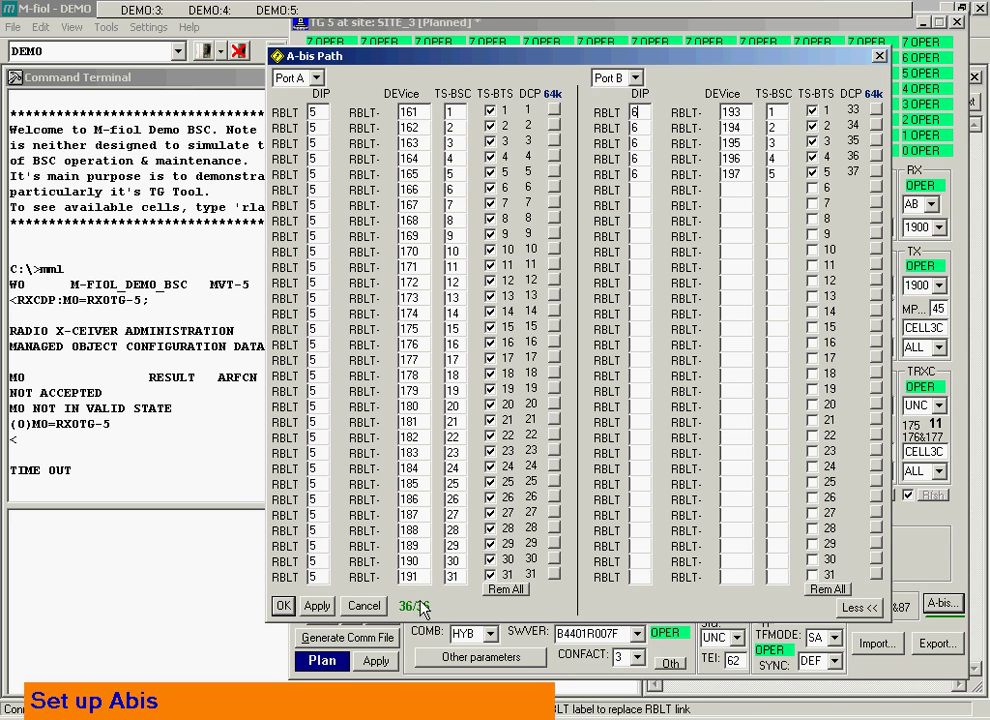
click(283, 606)
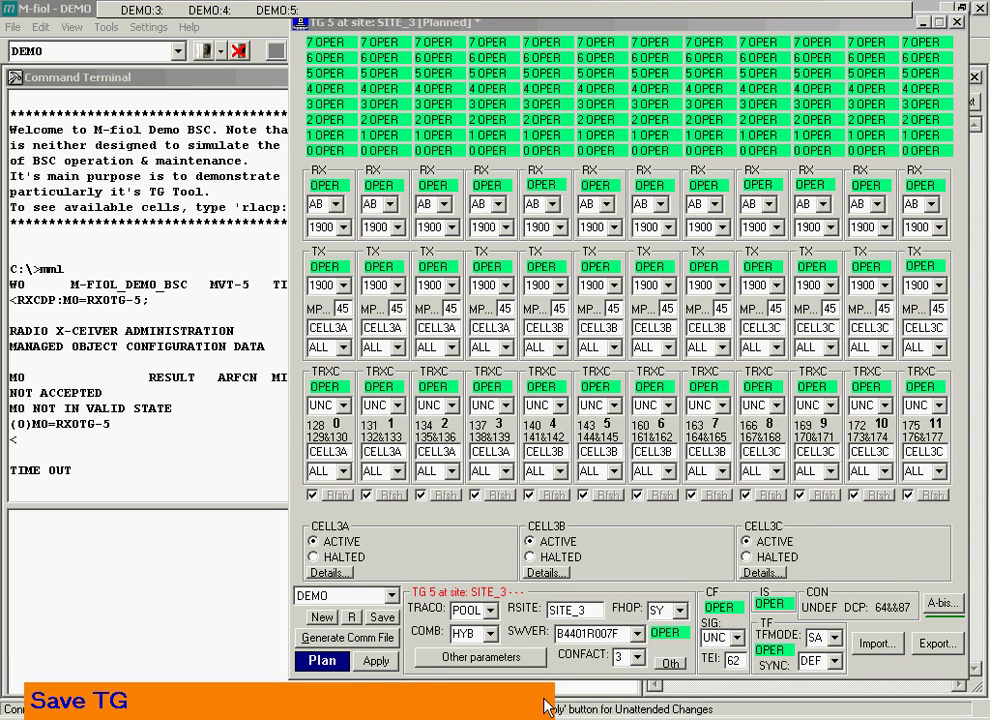
- Set TG 5's TFMODE to S with a timing compensation value of -5260 ns and save the planned TG
click(834, 637)
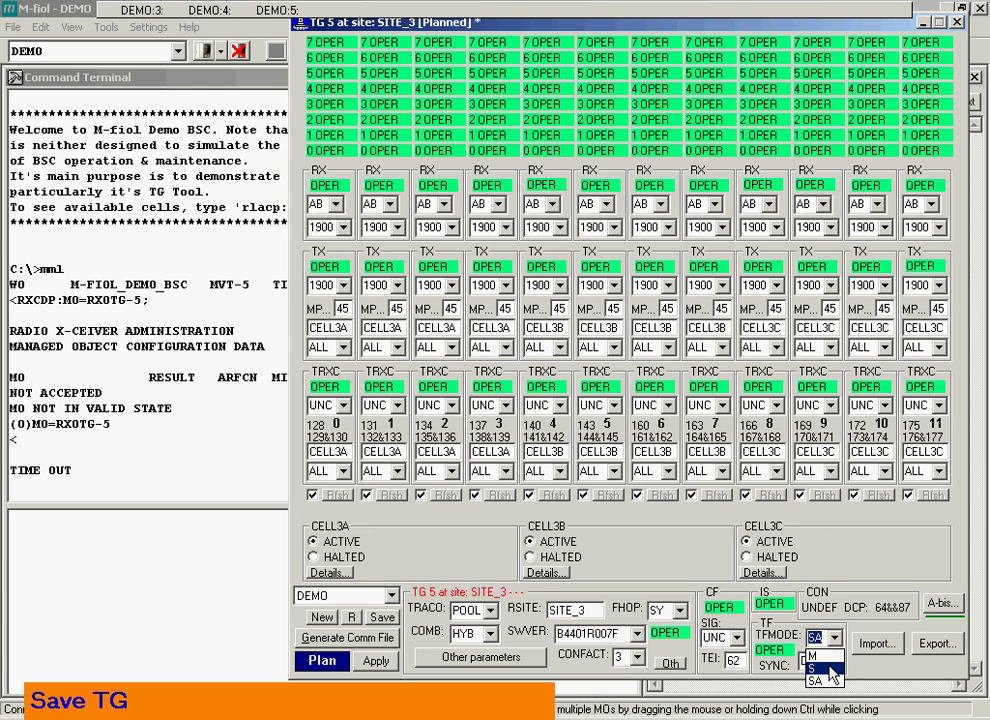
click(826, 668)
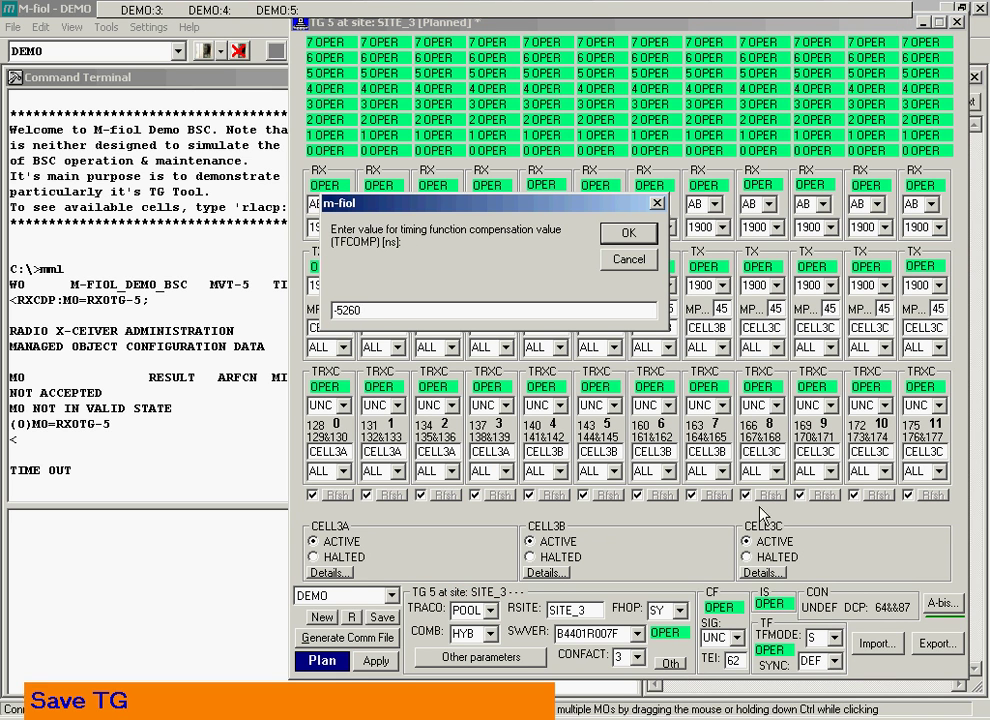
click(627, 233)
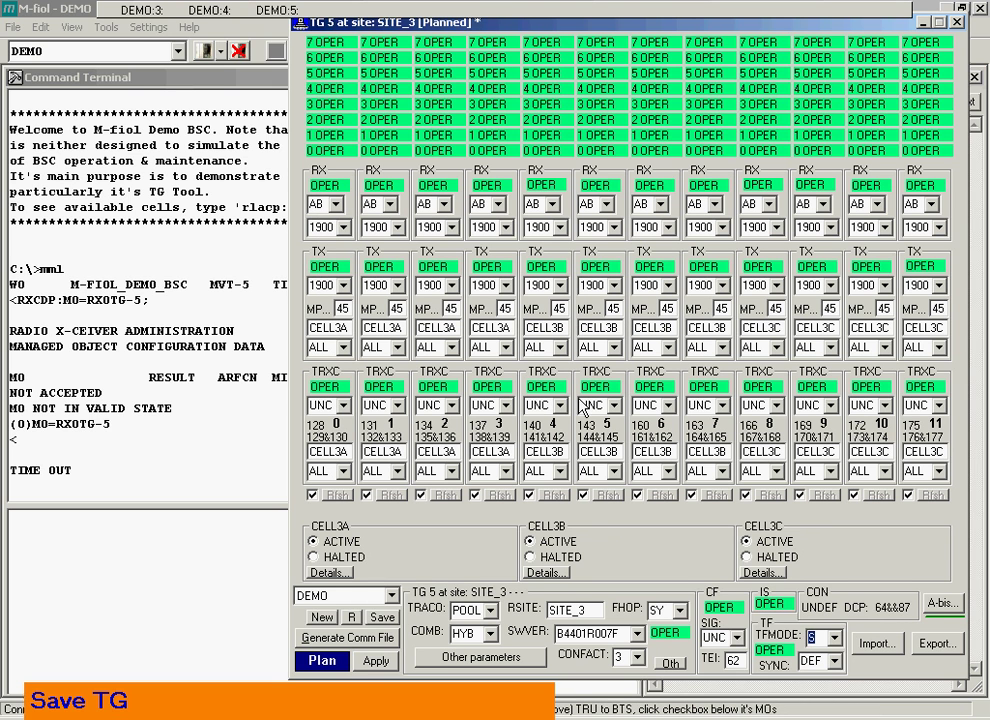
click(381, 617)
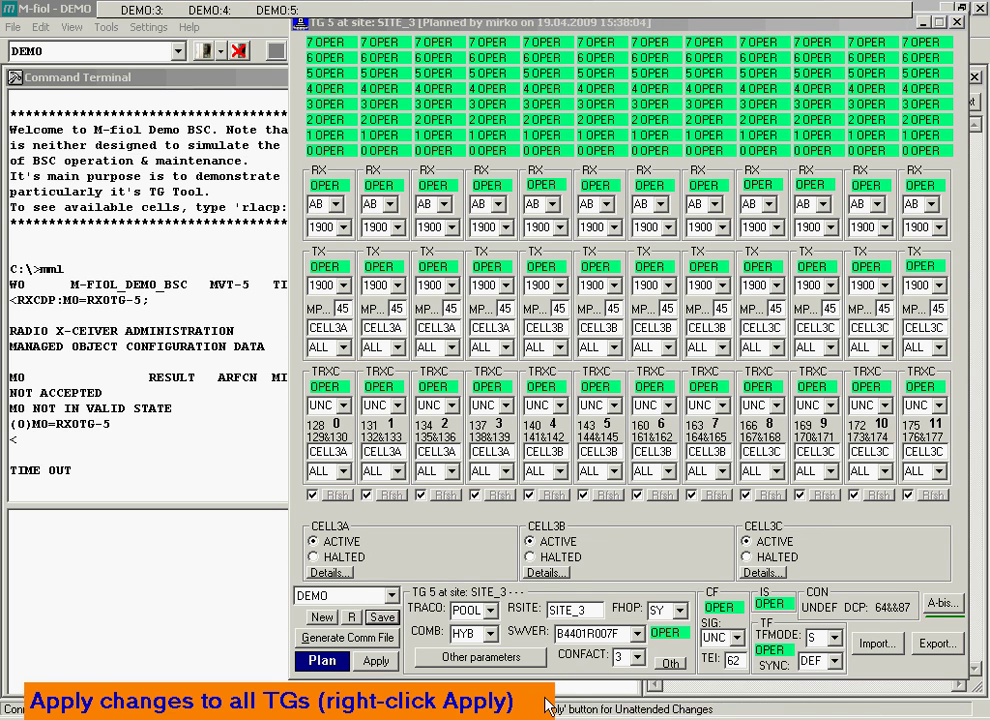
- Switch TRXs 1, 5 and 9 of TG 3 to the short DCP ranges 131-133, 143-145 and 169-171
click(150, 14)
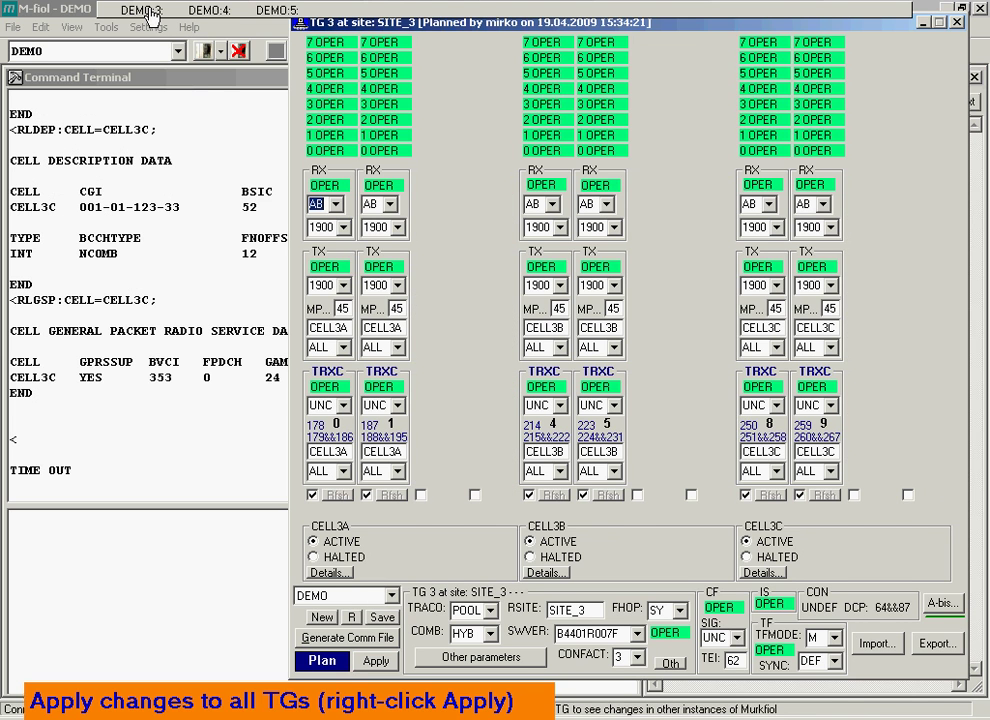
click(385, 437)
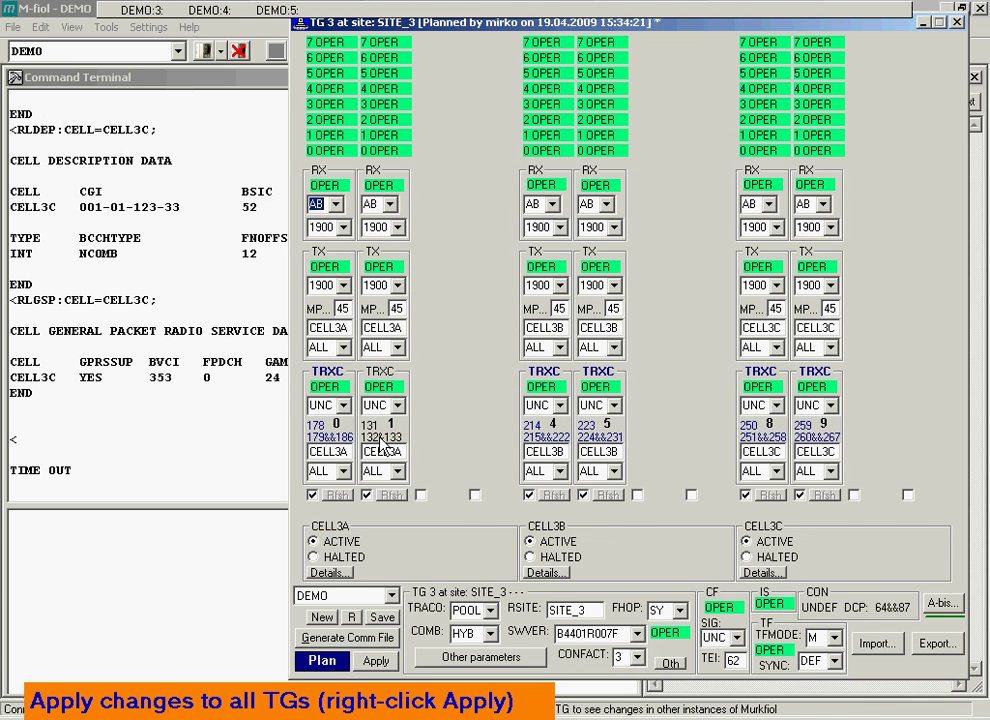
click(600, 437)
click(812, 440)
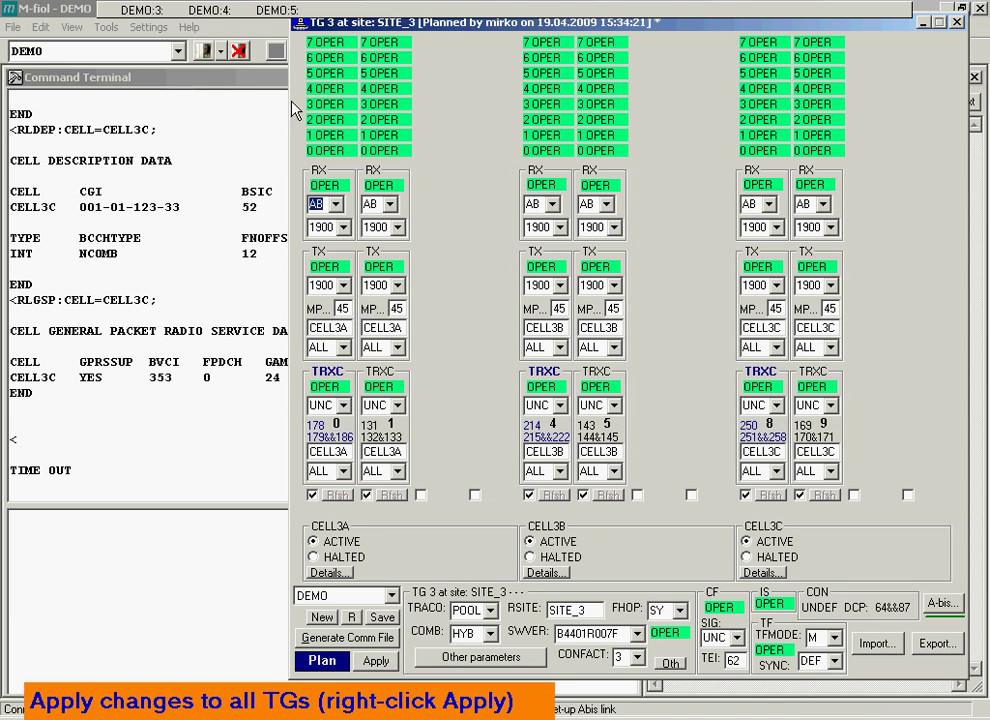
- Match TG 5 to TG 4 by switching TRXs 0, 2, 4, 6, 8 and 10 to DCP ranges starting at 178, 196, 214, 232, 250 and 268
click(205, 18)
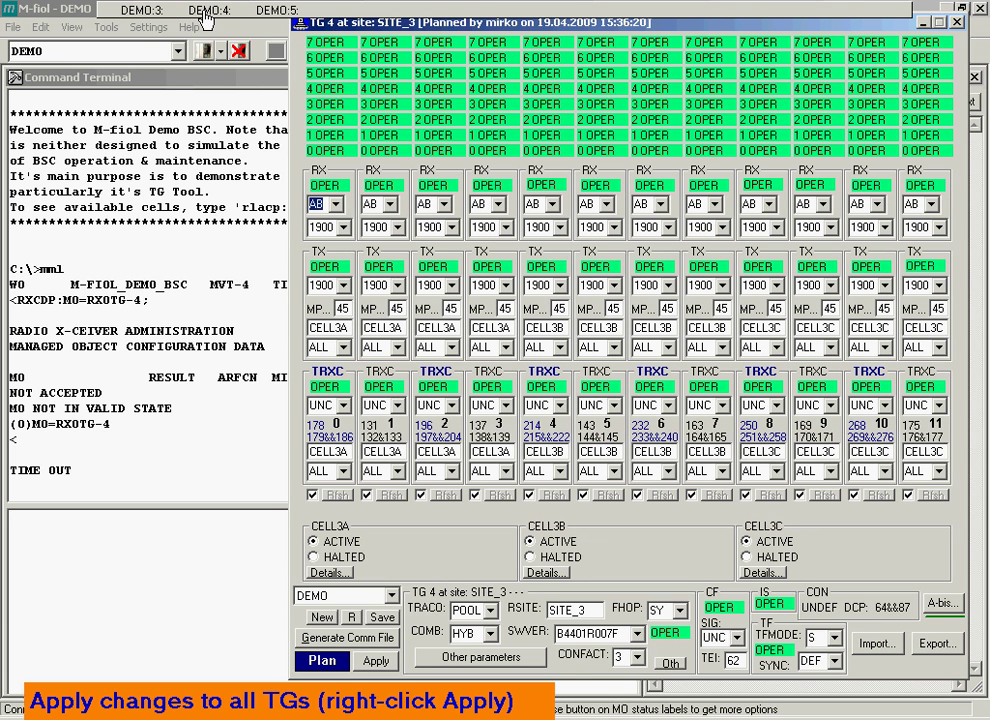
click(272, 11)
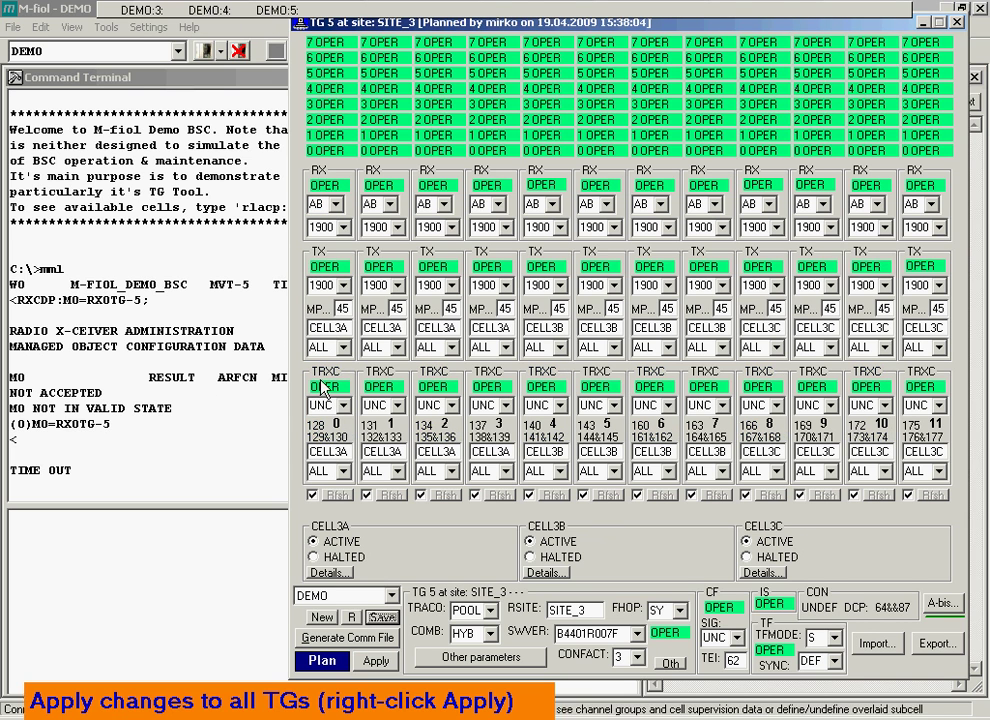
click(330, 441)
click(449, 449)
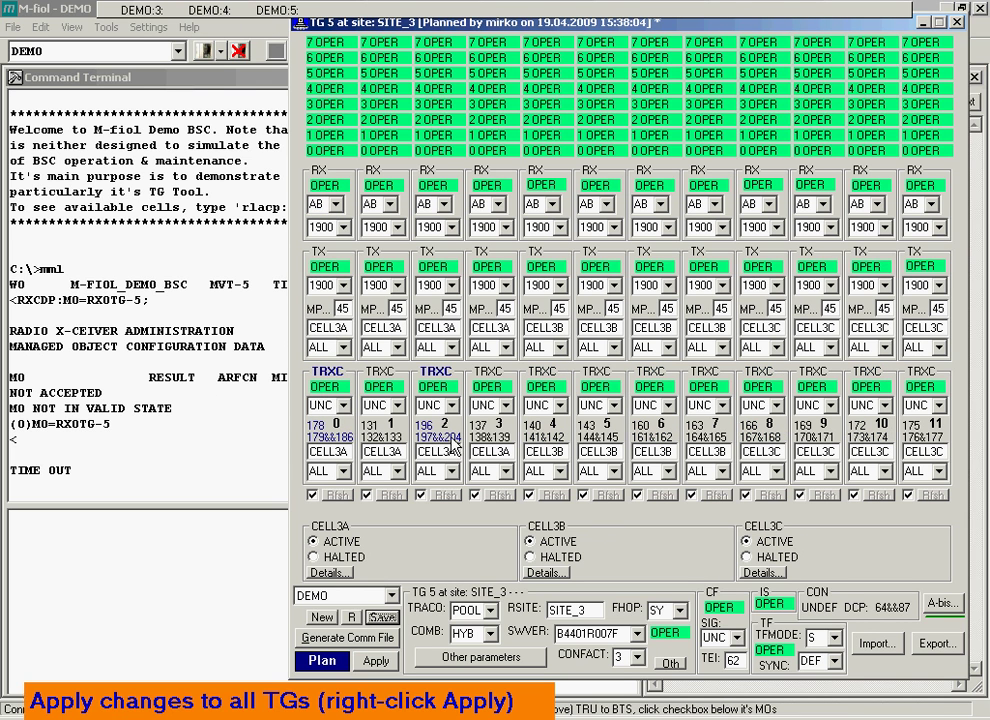
click(532, 441)
click(658, 445)
click(768, 437)
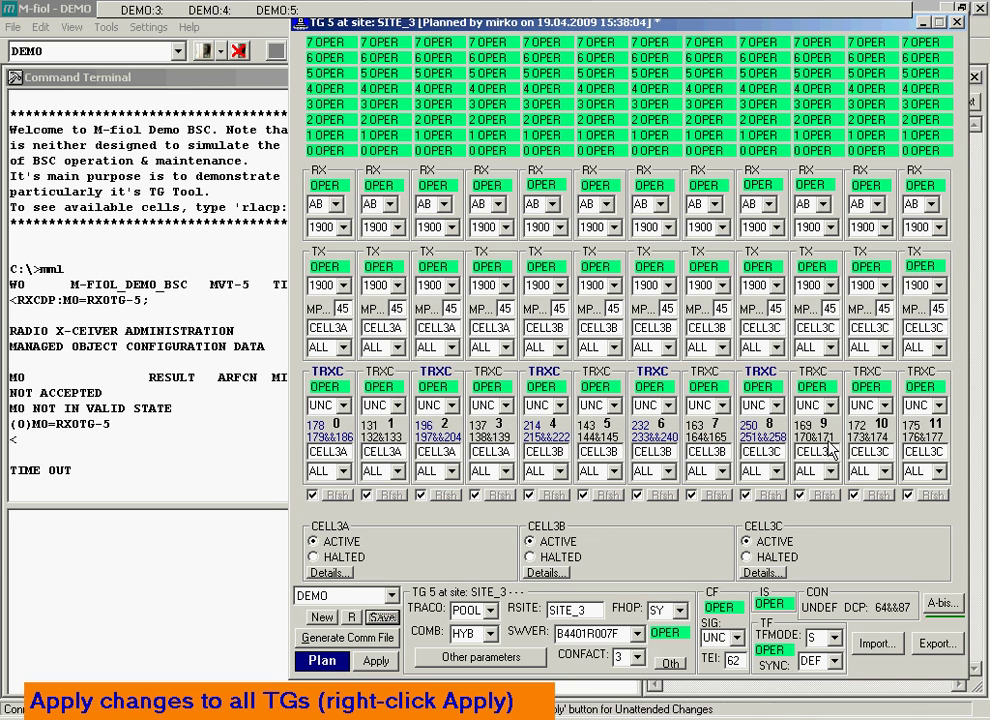
click(858, 443)
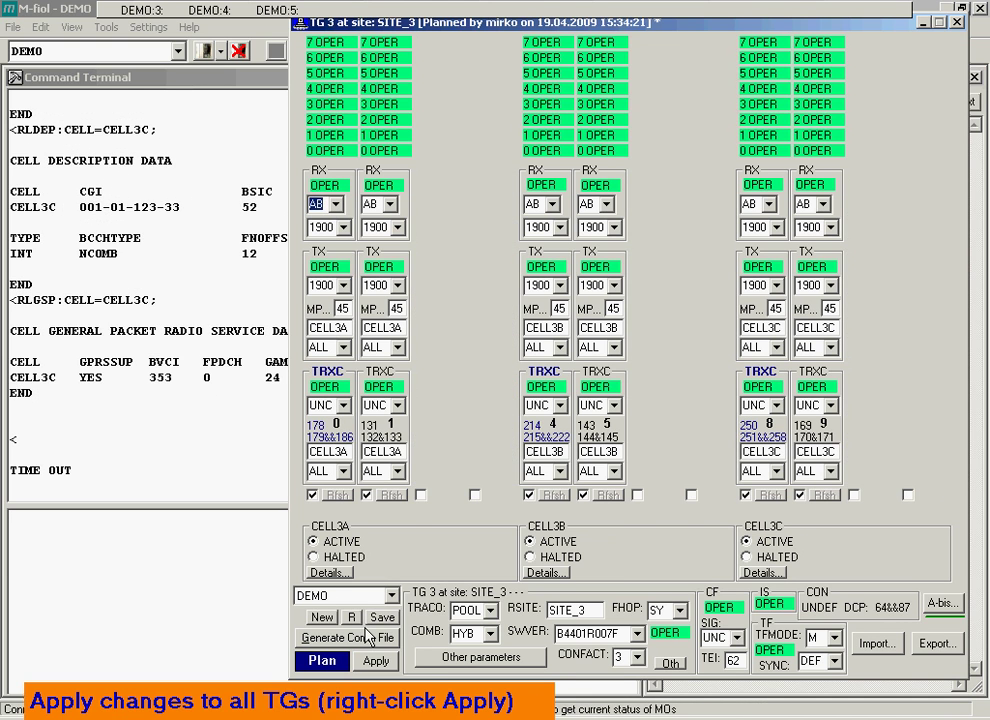
- Start applying all planned changes unattended to TG 3, TG 4 and TG 5
right_click(375, 661)
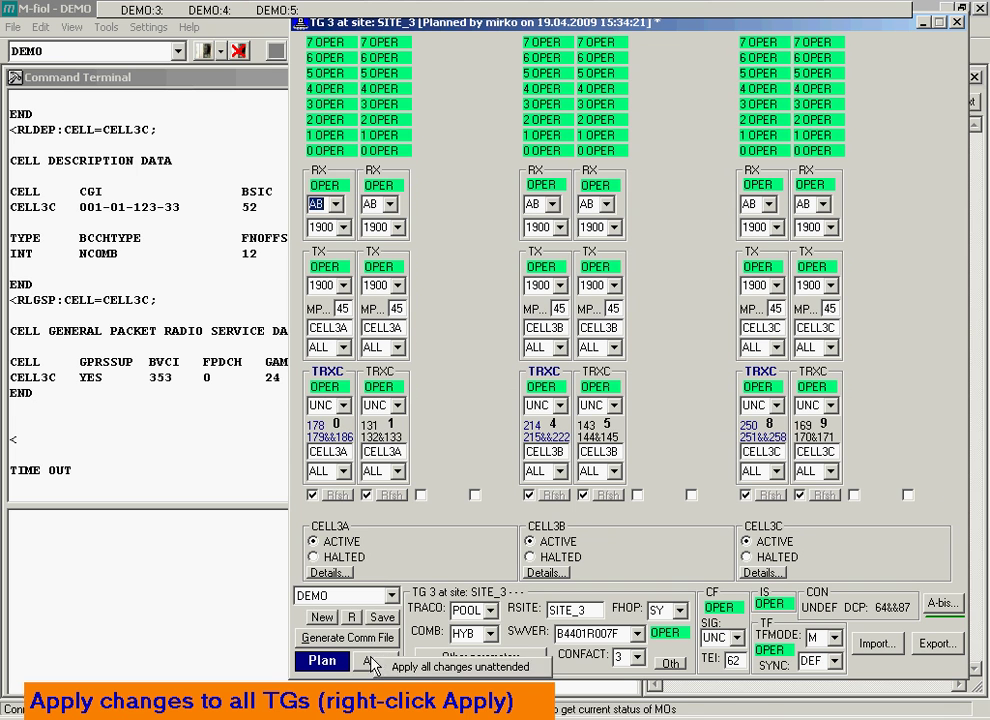
click(427, 670)
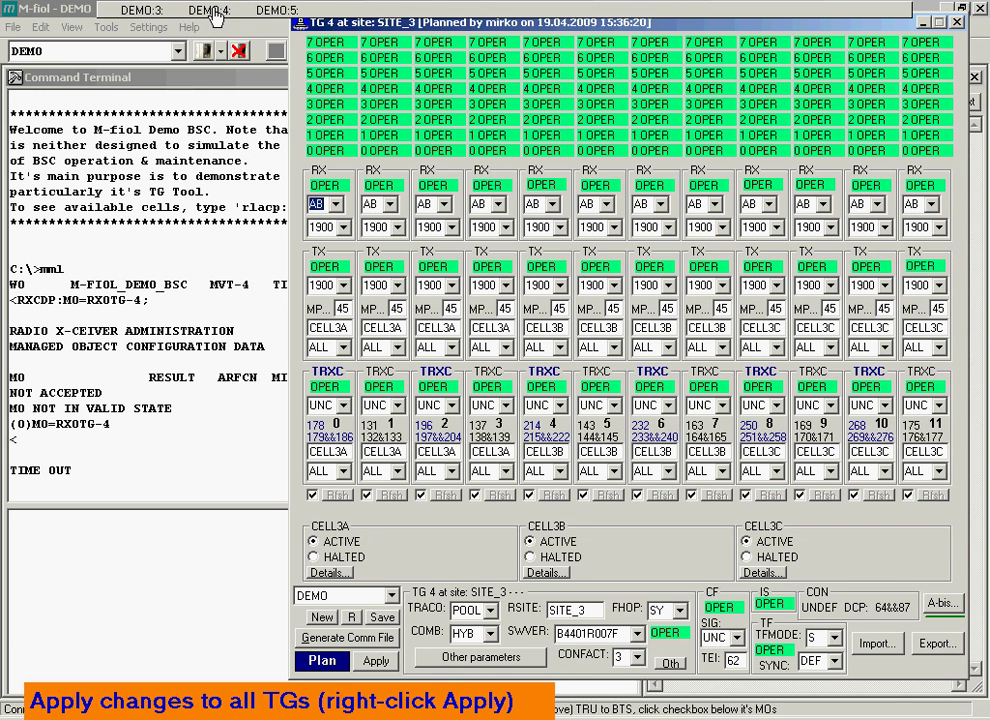
right_click(375, 661)
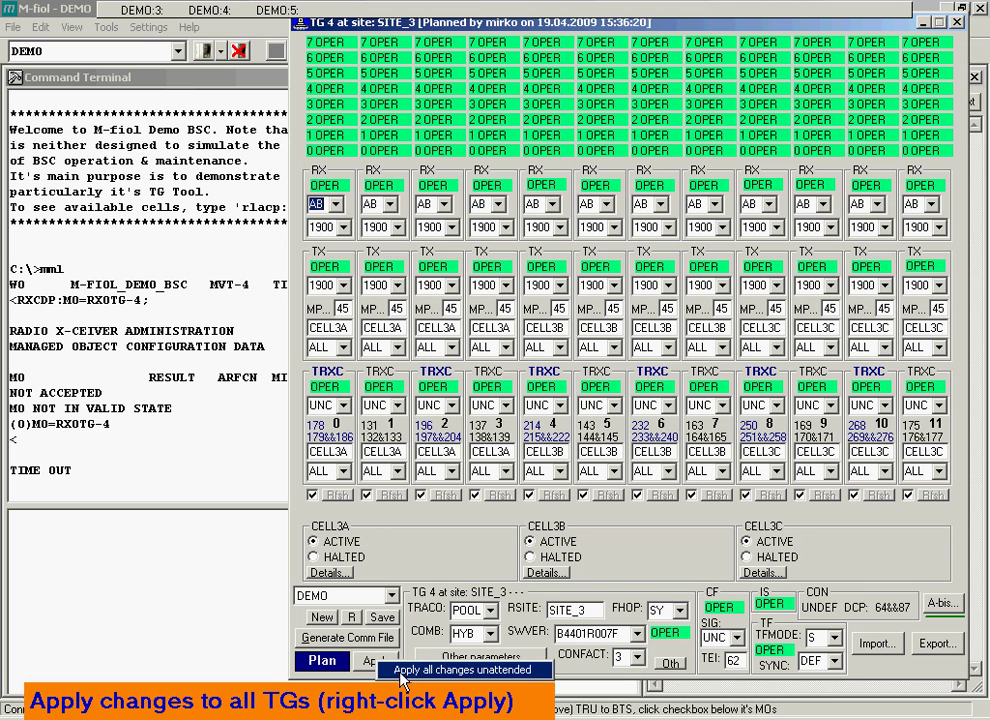
click(413, 676)
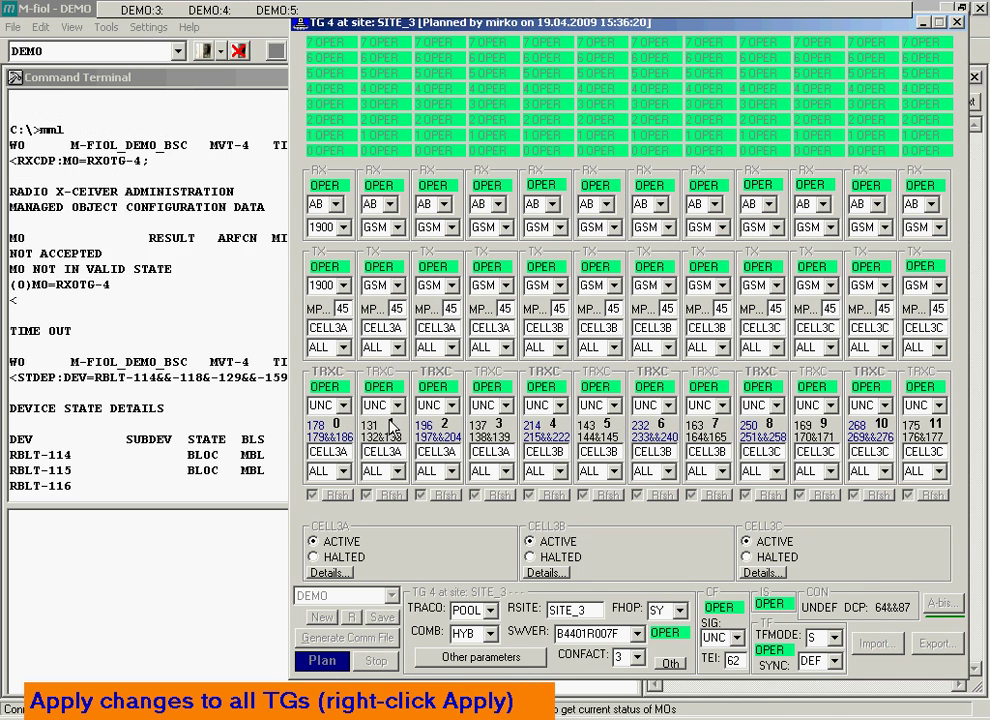
right_click(383, 670)
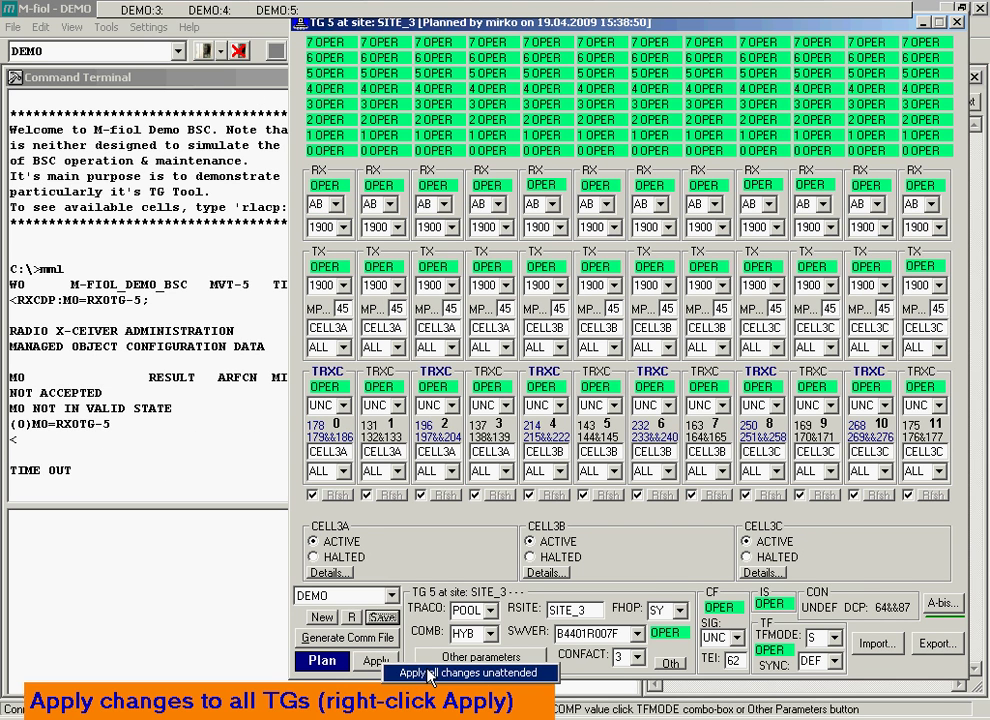
click(437, 670)
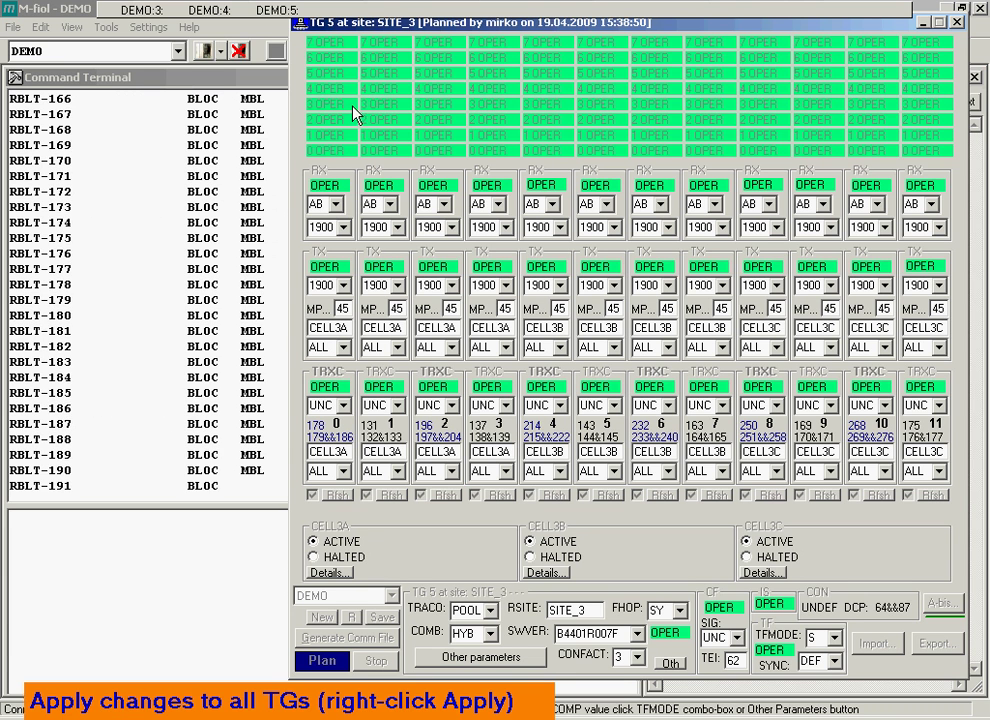
- Accept the possible traffic interruption for TG 3, TG 4 and TG 5 so their changes are carried out
click(145, 12)
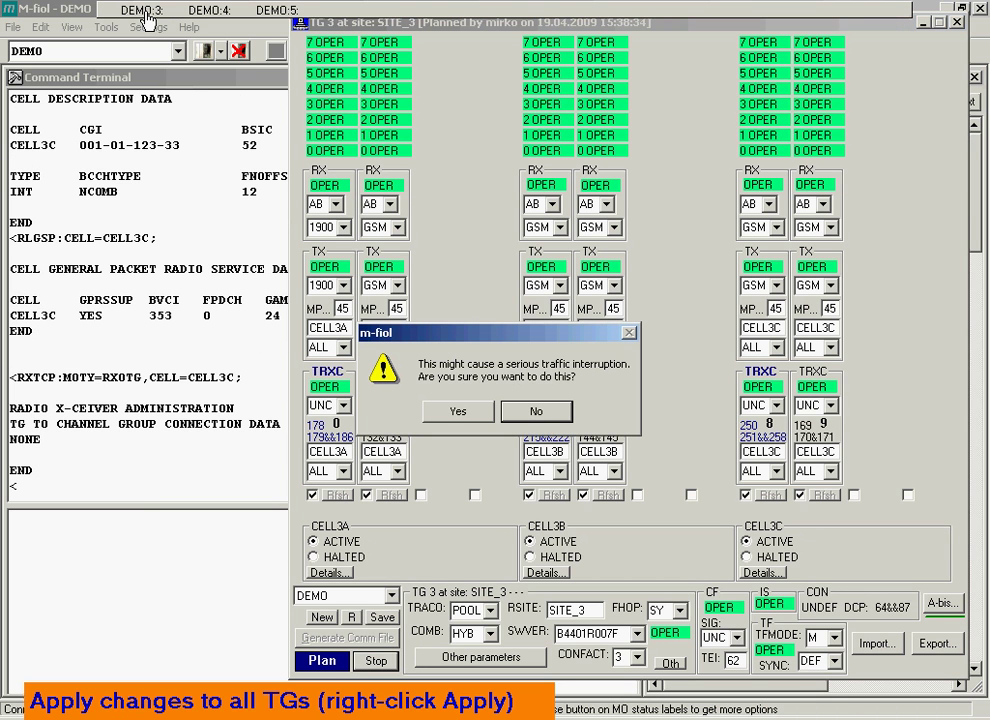
click(449, 412)
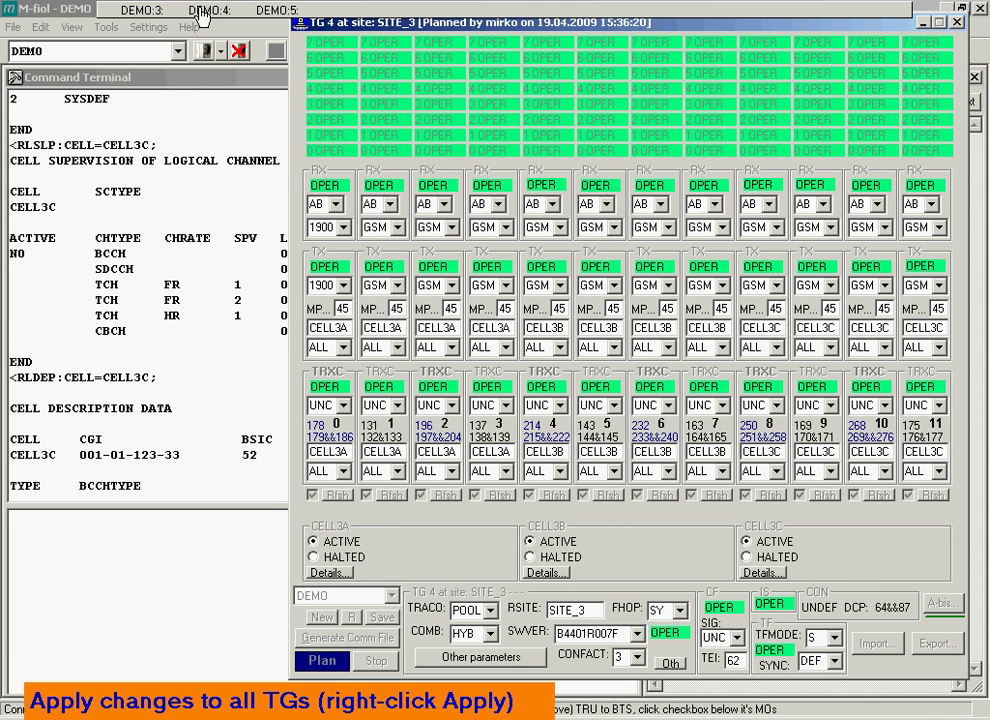
right_click(240, 51)
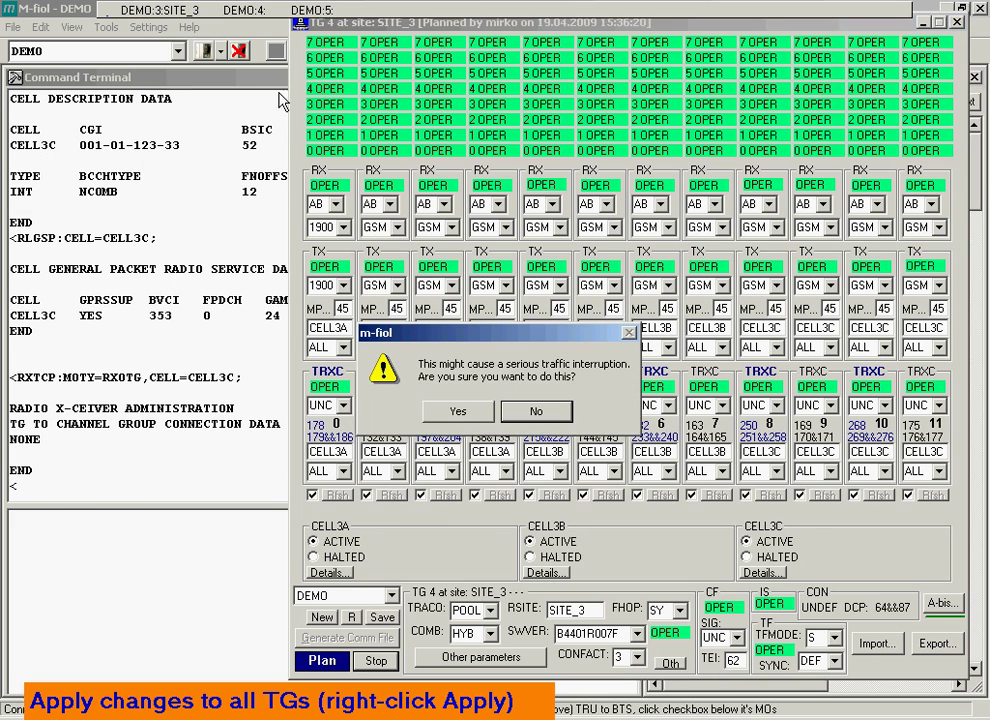
click(458, 414)
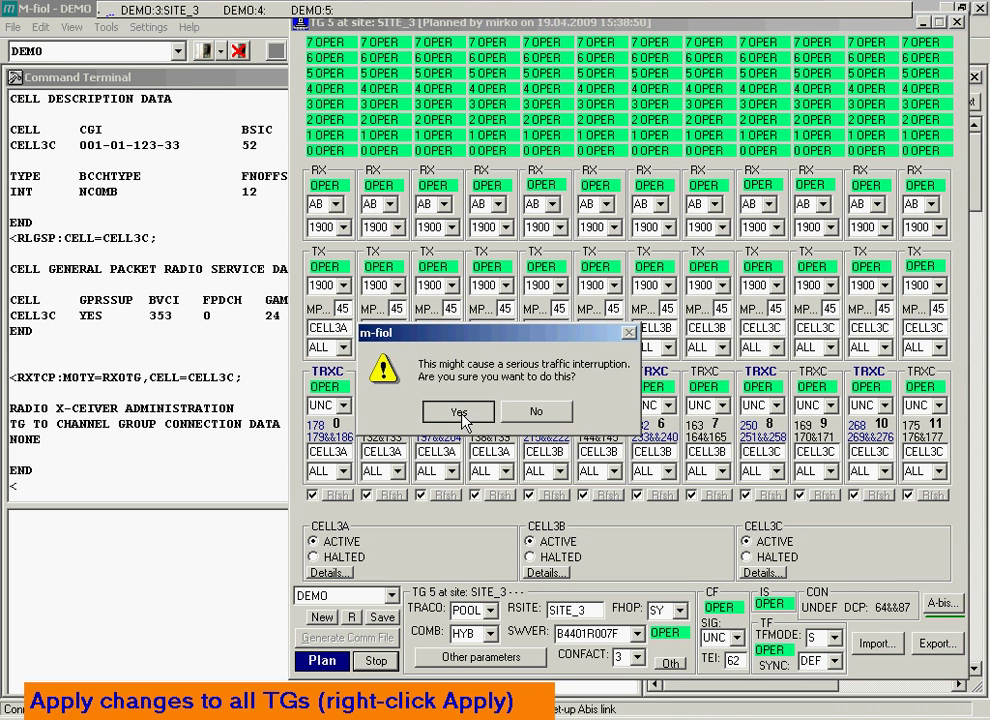
click(458, 414)
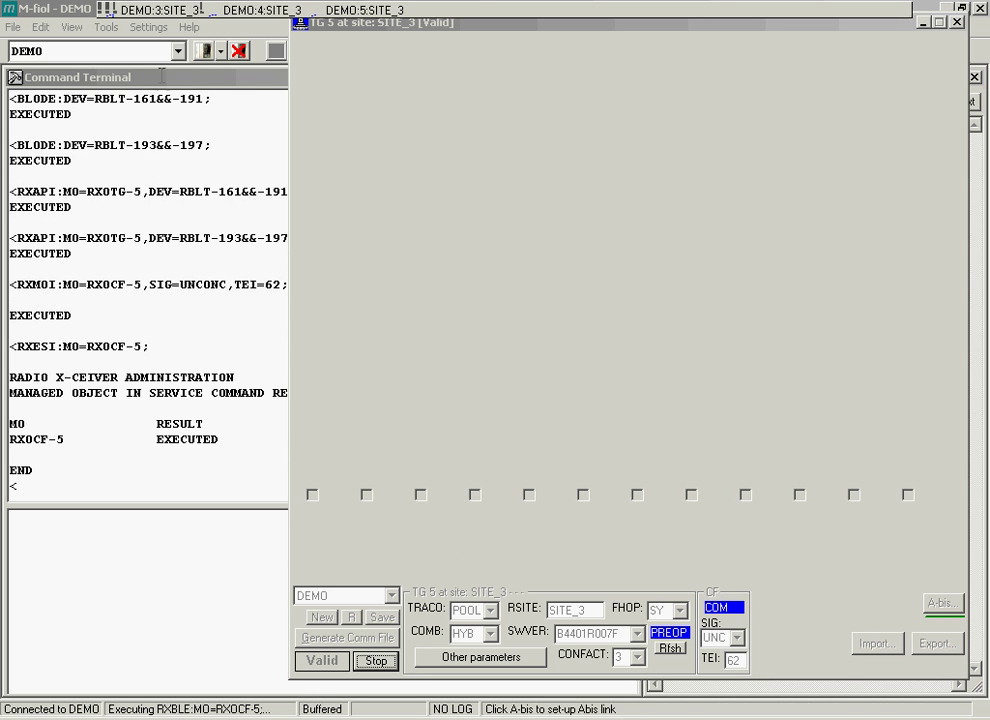
- Check the progress and resulting object status of the synchronized TGs, ending with the master TG 3
click(152, 12)
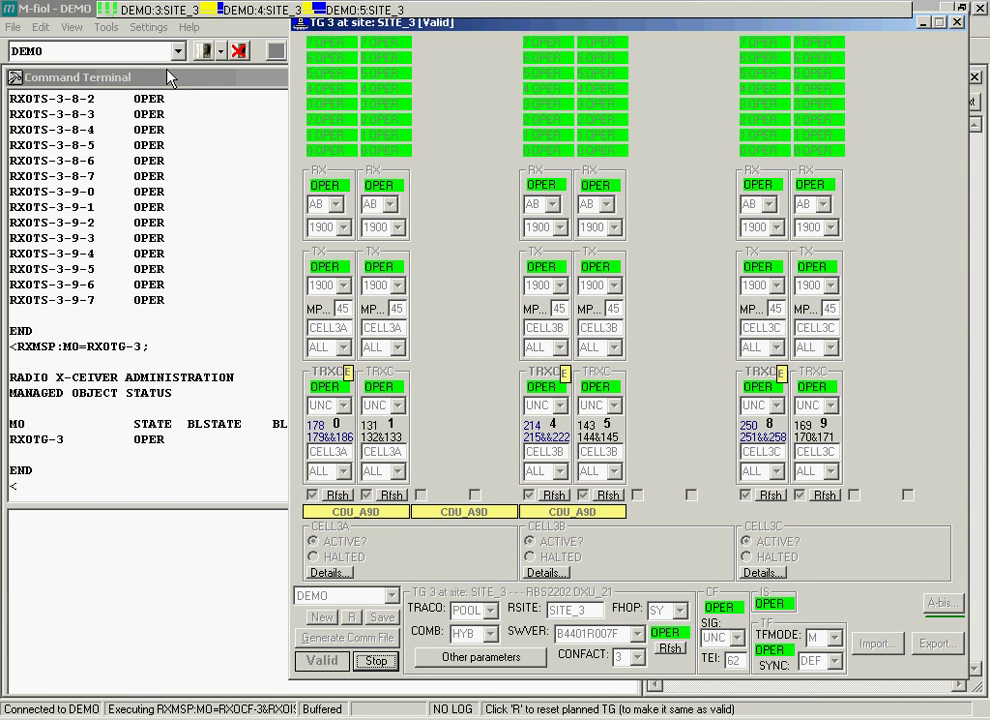
click(222, 14)
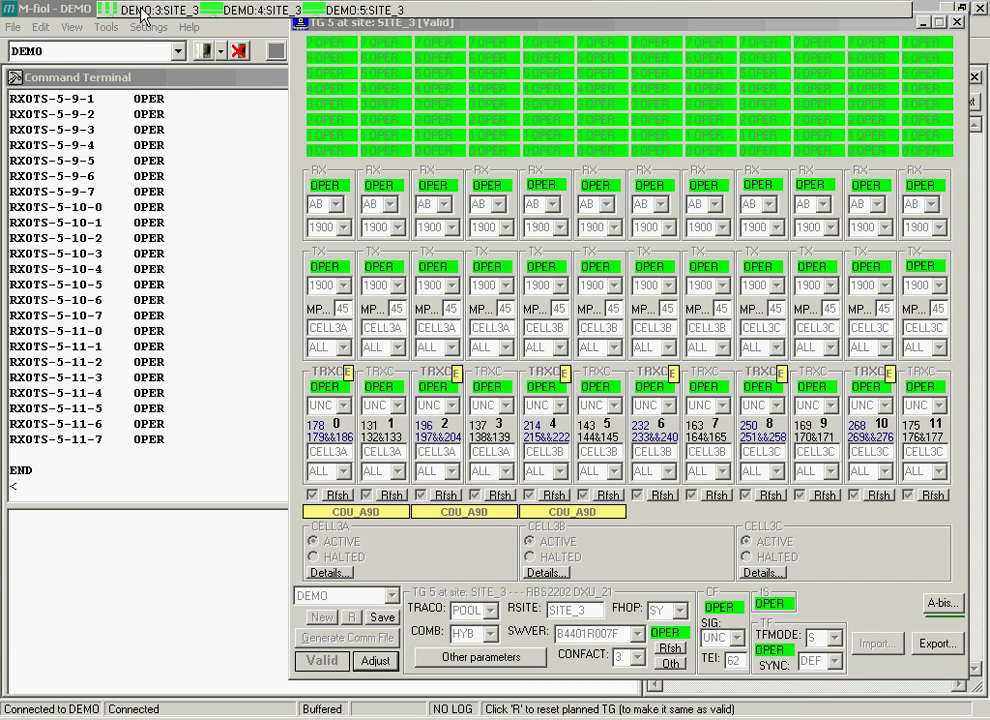
click(145, 13)
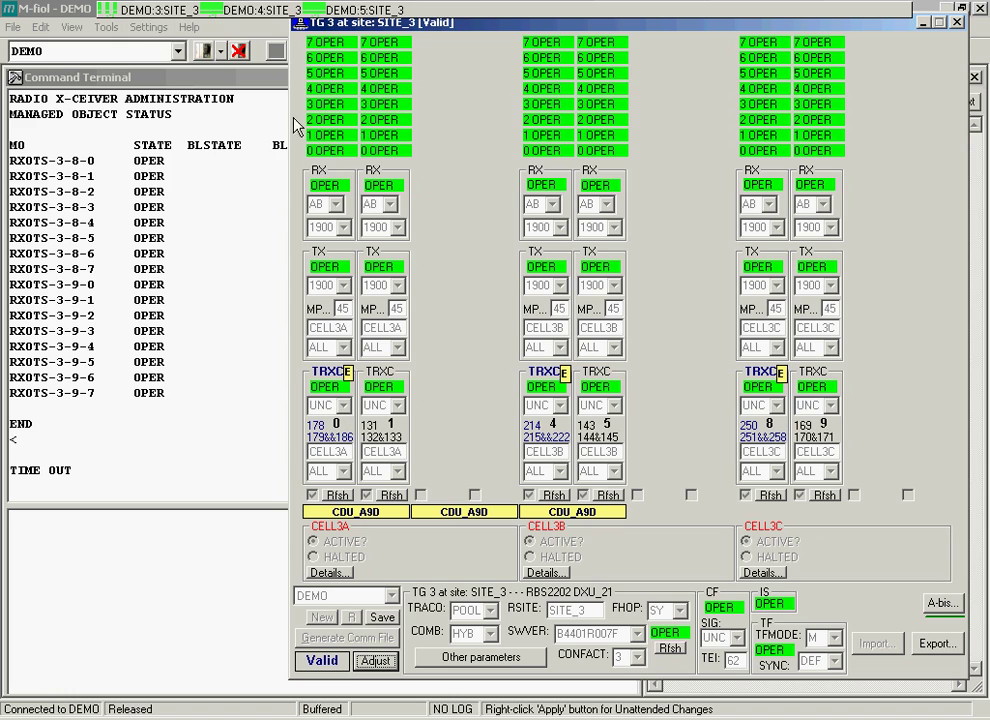